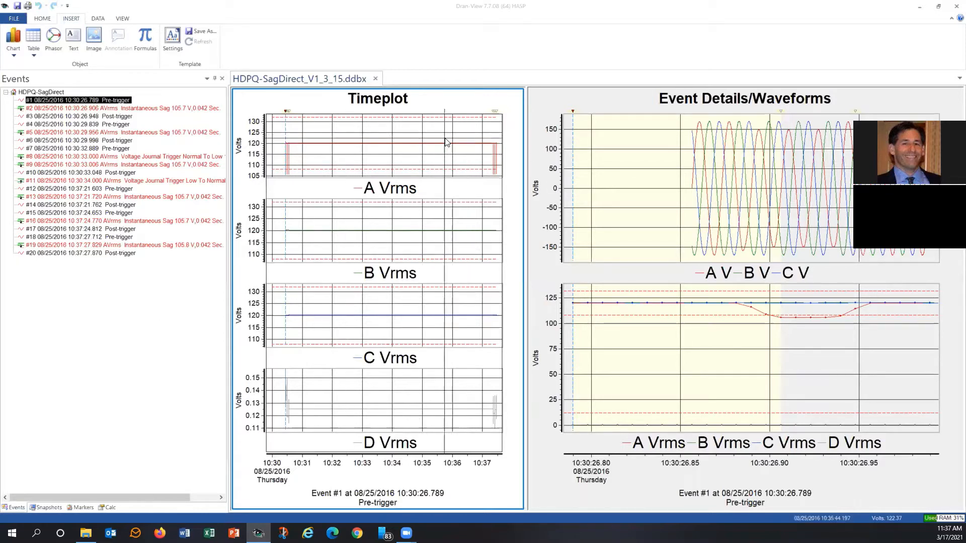
mouse_move(446, 142)
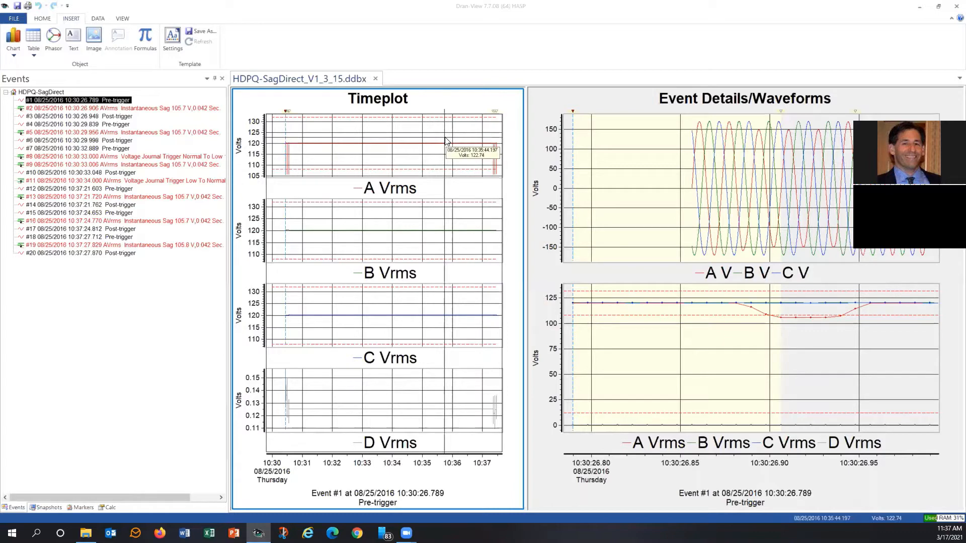
right_click(406, 127)
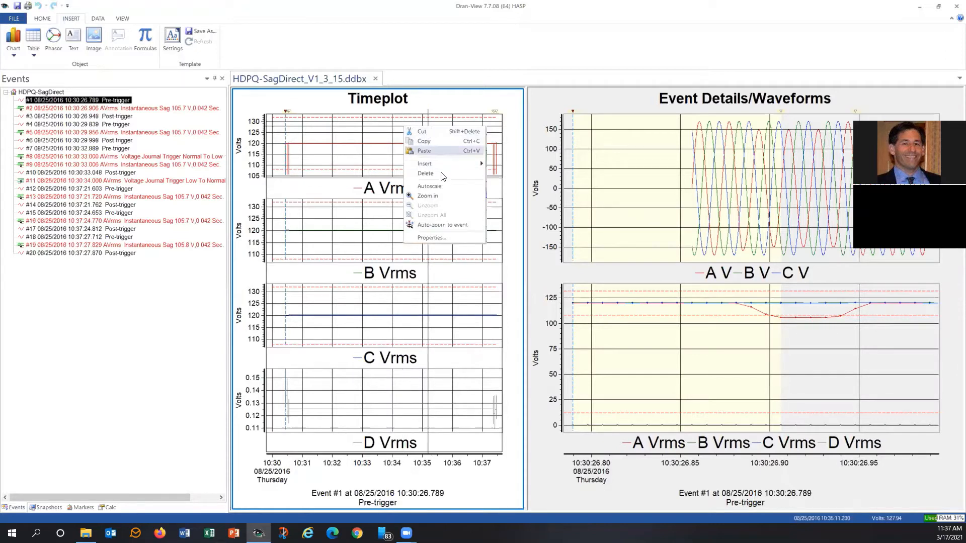
mouse_move(445, 167)
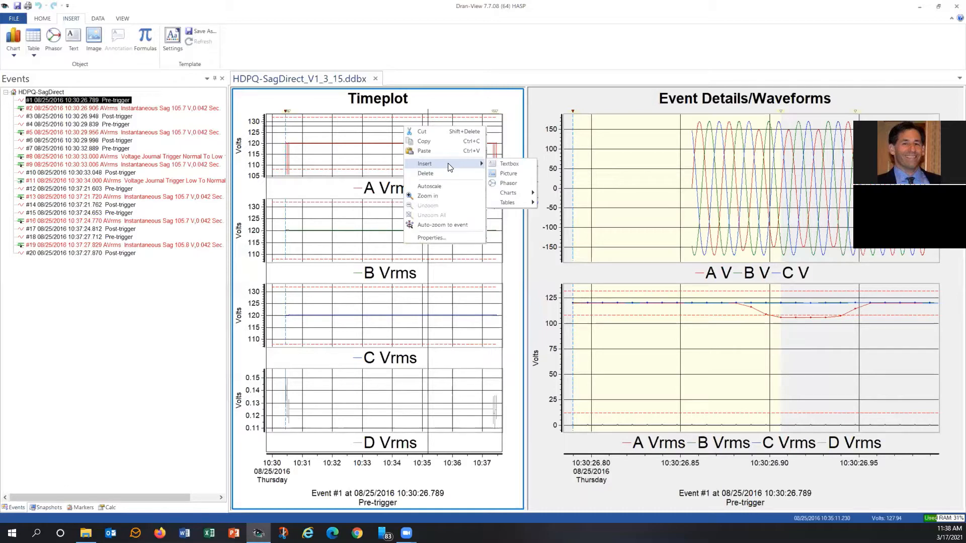
mouse_move(513, 195)
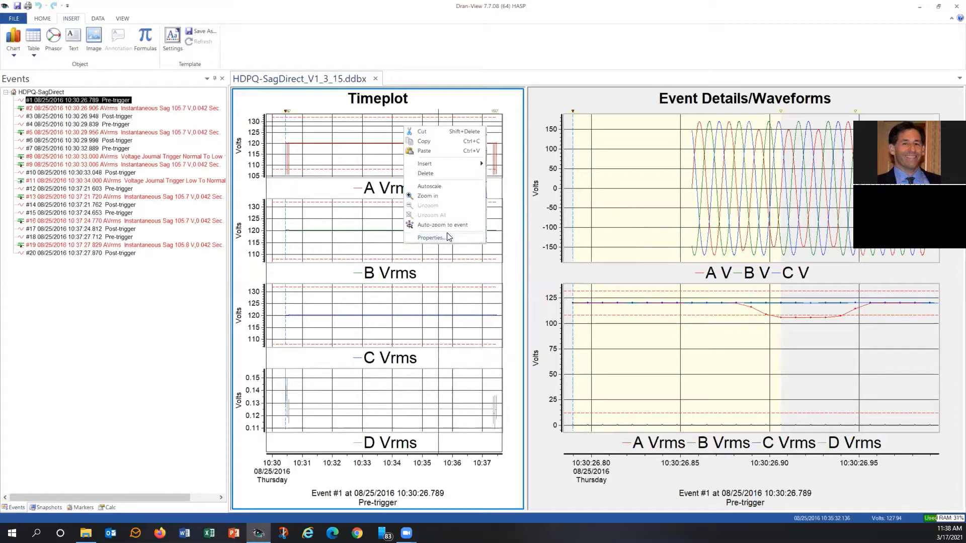
click(427, 107)
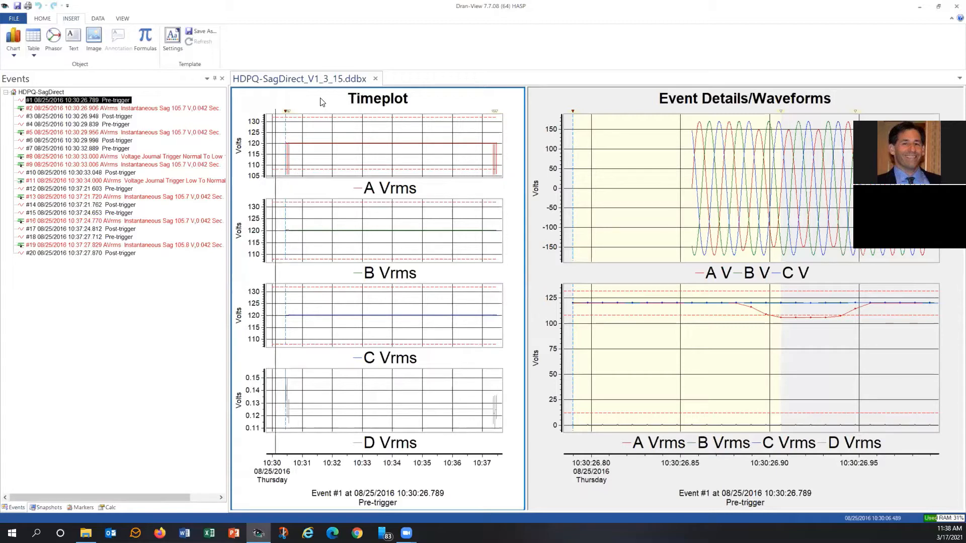
Rename the Event Details/Waveforms pane title to "Test Data"
click(576, 98)
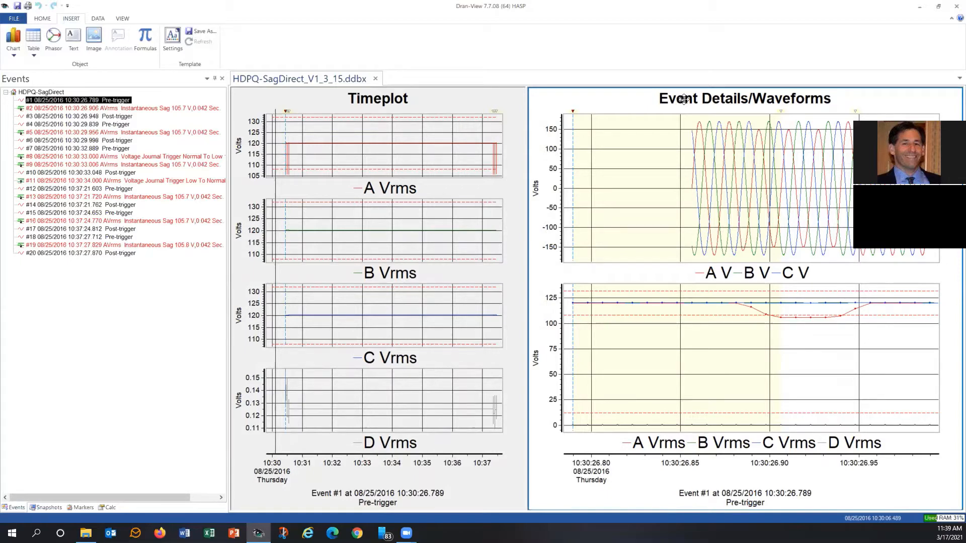
click(716, 98)
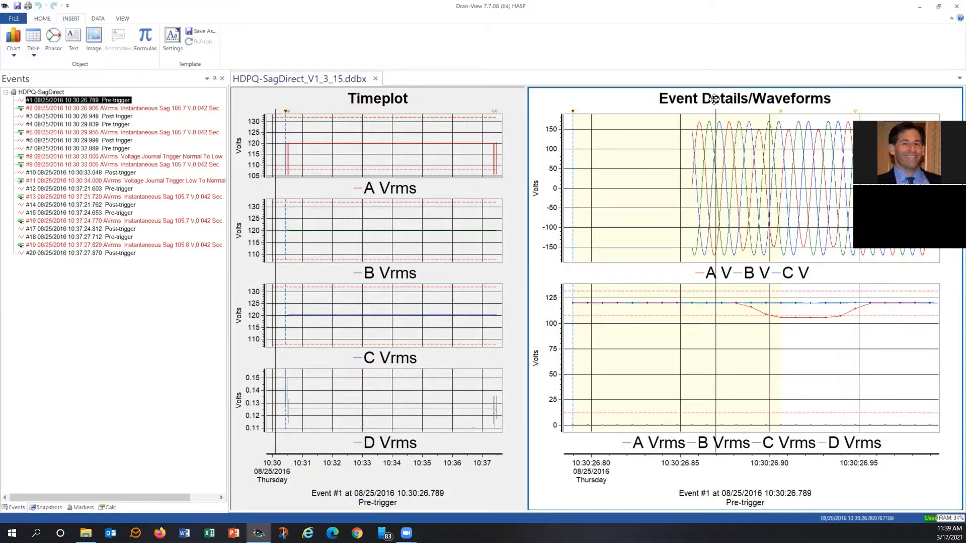
double_click(716, 99)
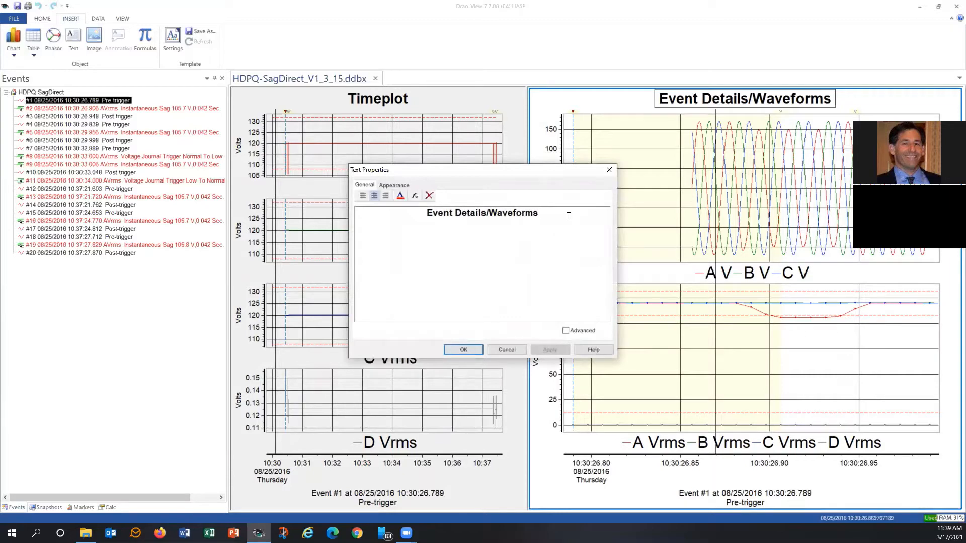
key(BackSpace)
key(BackSpace)
key(BackSpace)
key(BackSpace)
key(BackSpace)
key(BackSpace)
key(BackSpace)
key(BackSpace)
key(BackSpace)
key(BackSpace)
key(BackSpace)
key(BackSpace)
key(BackSpace)
key(BackSpace)
key(BackSpace)
key(BackSpace)
key(BackSpace)
key(BackSpace)
key(BackSpace)
key(BackSpace)
key(BackSpace)
key(BackSpace)
key(BackSpace)
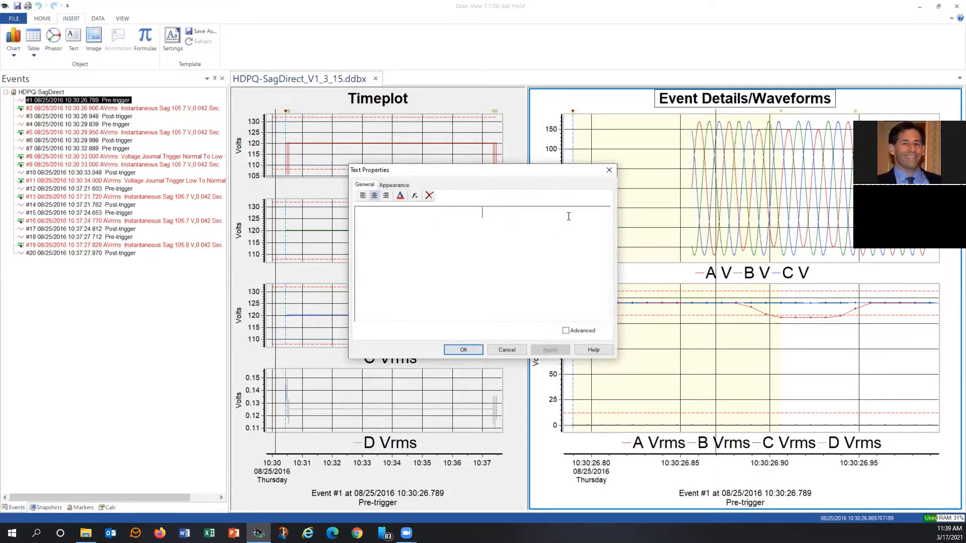
text(Test Data)
click(471, 350)
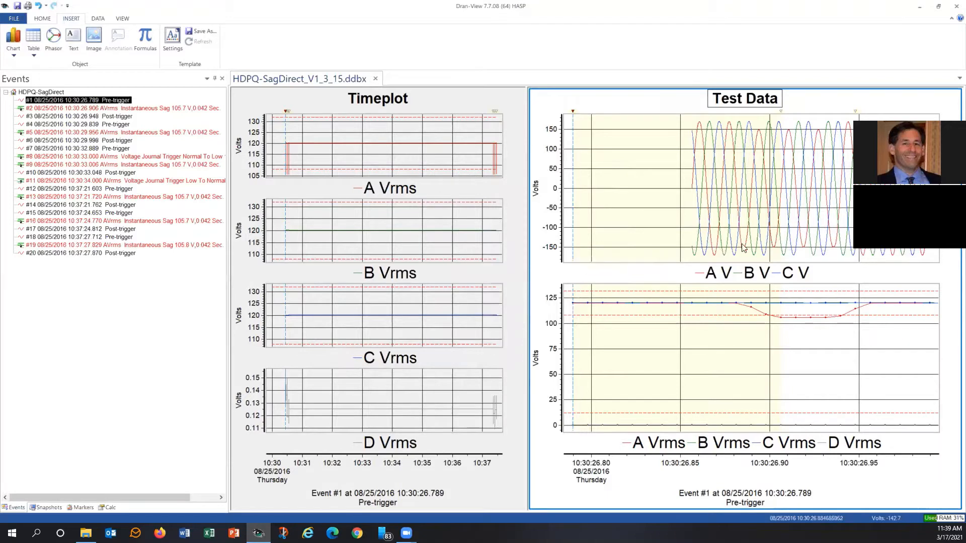
Rename the A V waveform channel to "werwer" in its channel properties
click(715, 274)
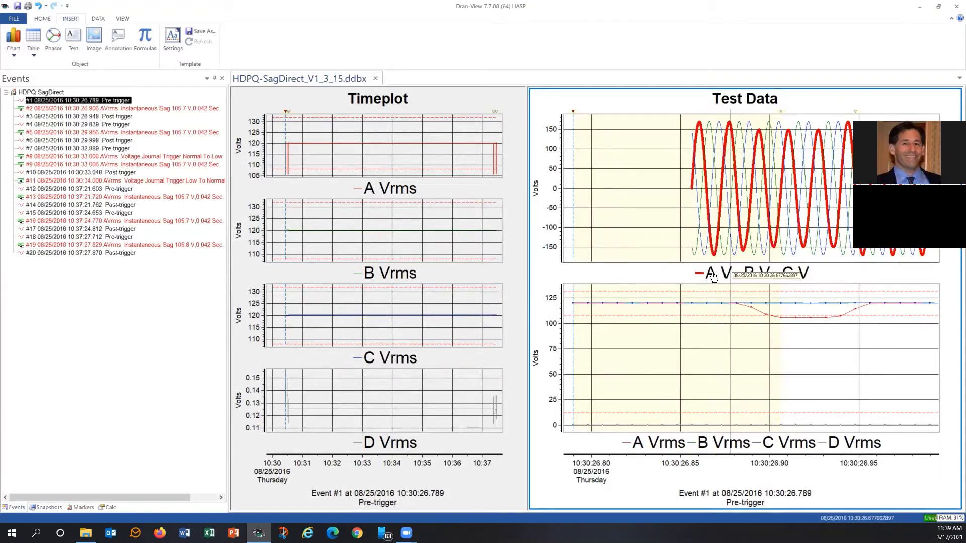
right_click(713, 276)
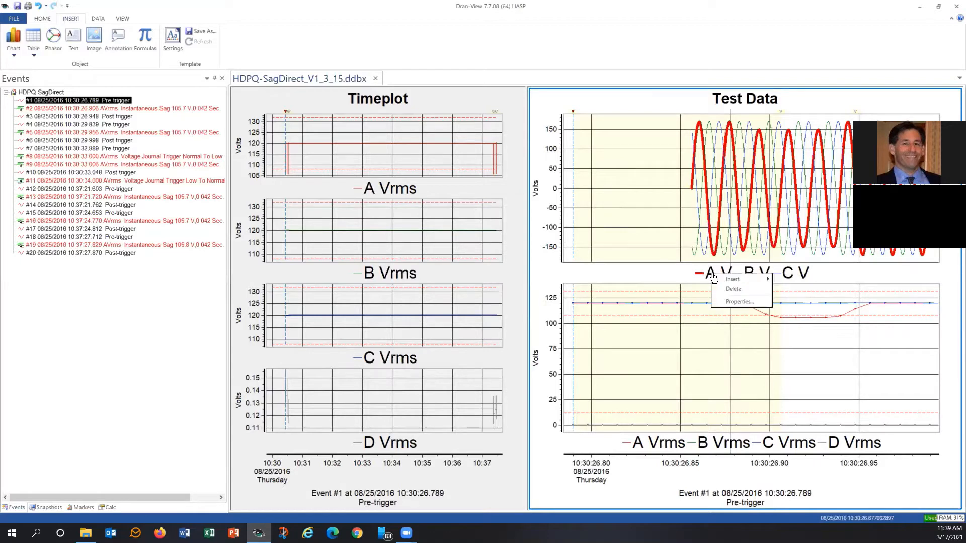
click(719, 302)
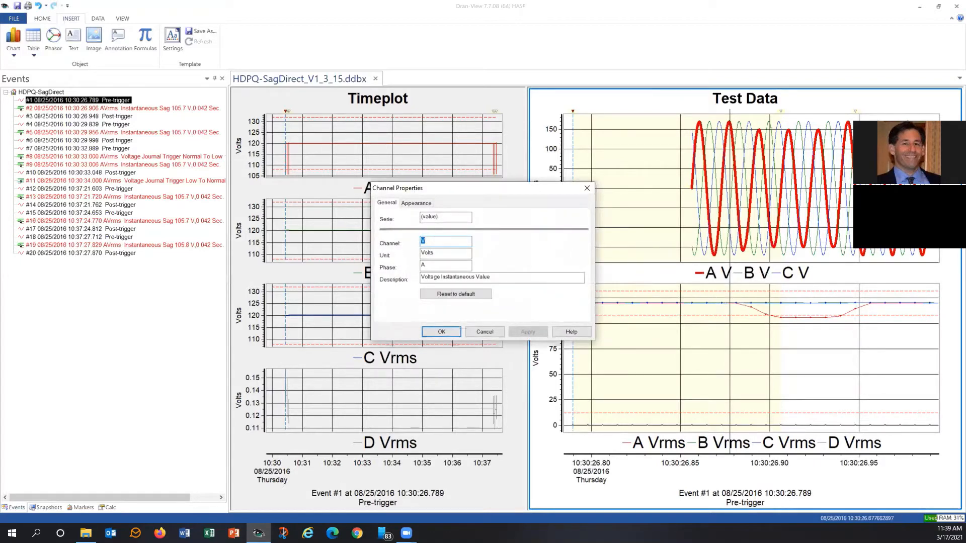
text(werwer)
click(440, 333)
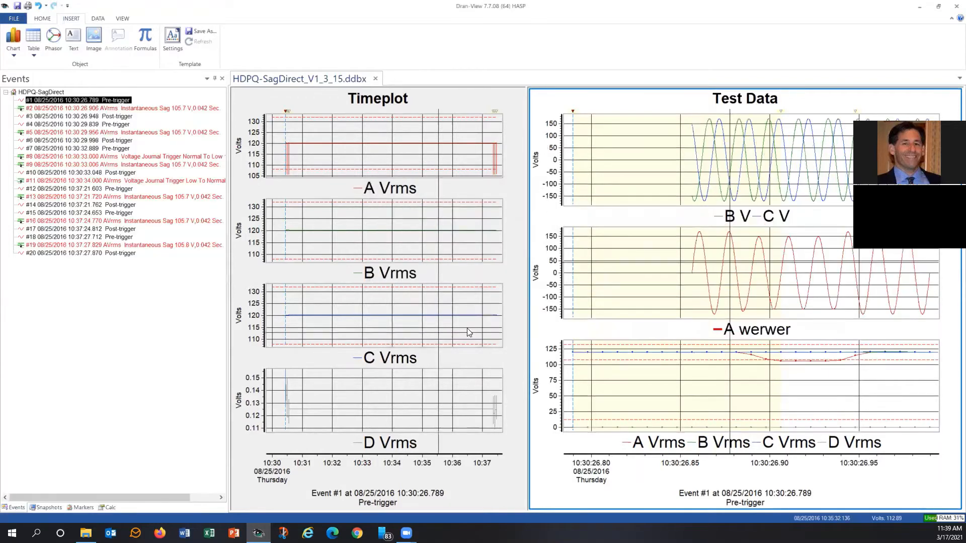
Open the lower RMS chart's properties to review its channel list, then close them
right_click(754, 327)
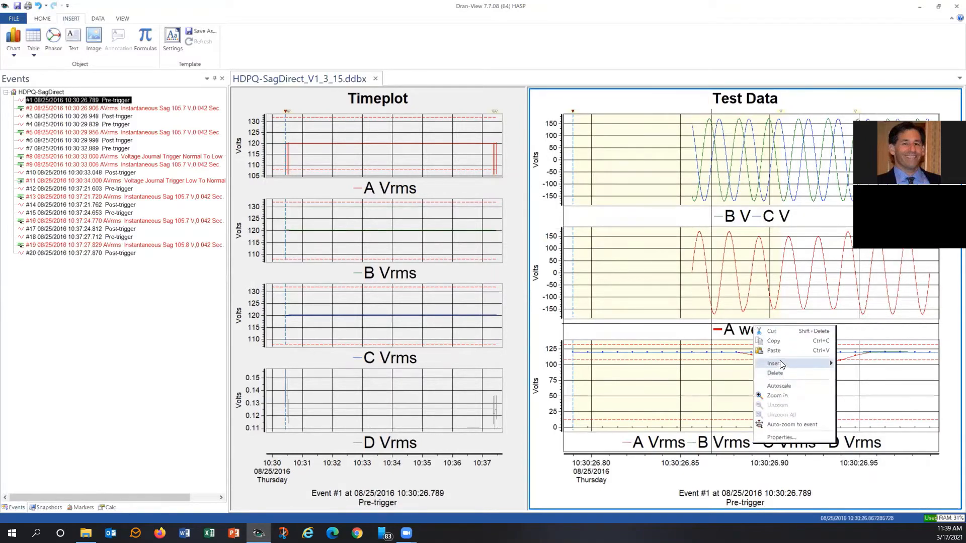
click(784, 425)
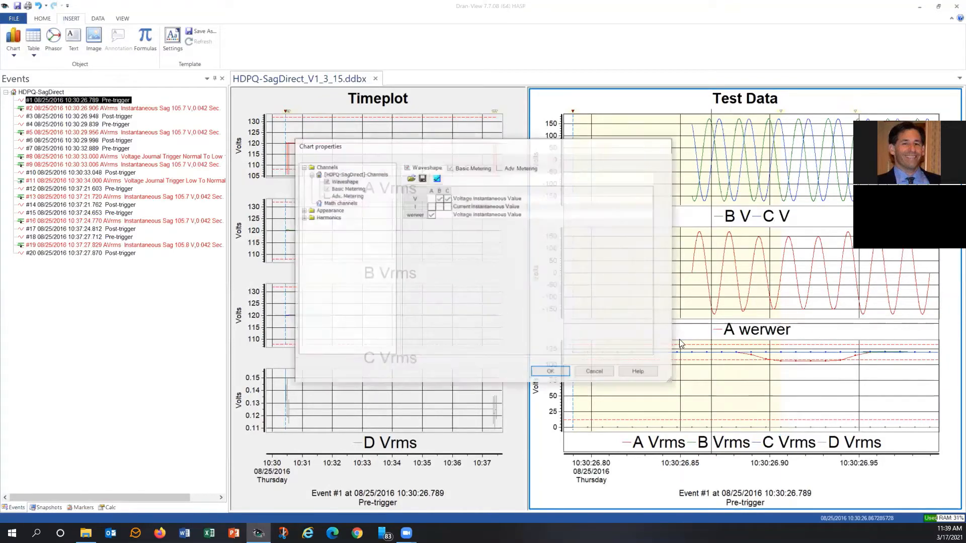
key(Return)
Restore the werwer channel's name to A through its channel properties
right_click(776, 337)
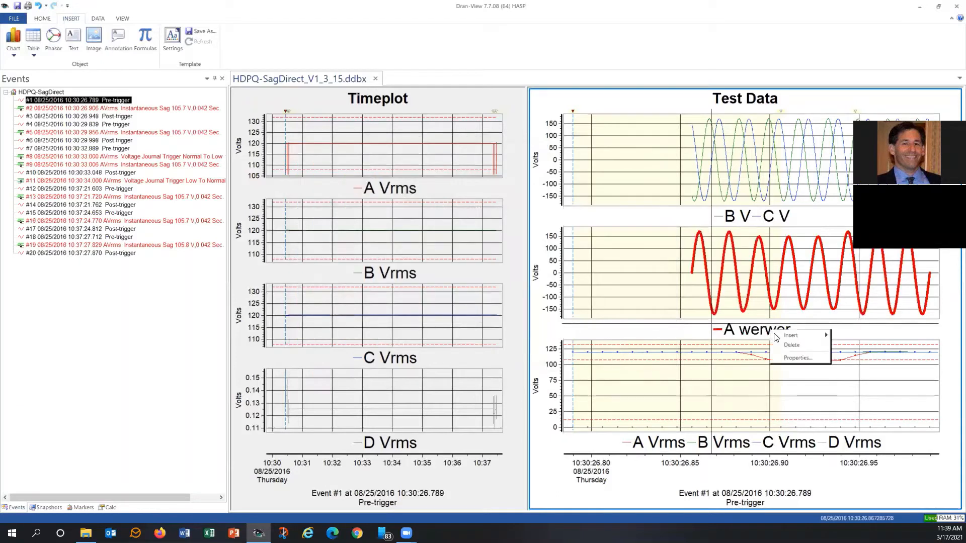
click(787, 357)
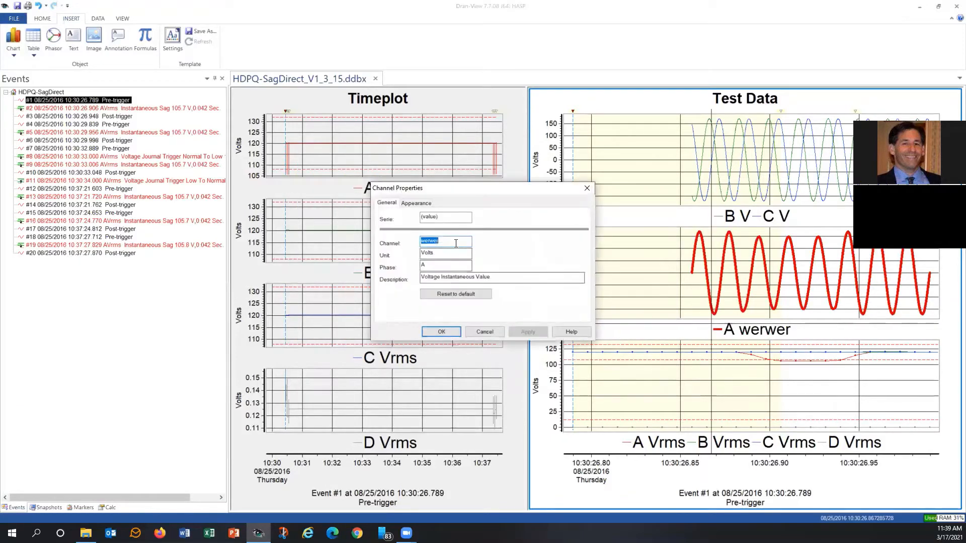
click(452, 334)
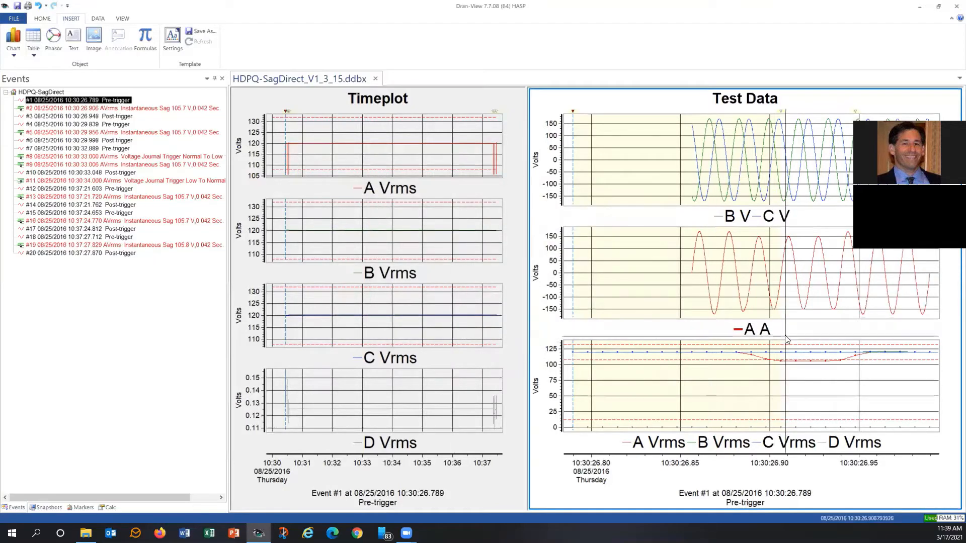
right_click(751, 97)
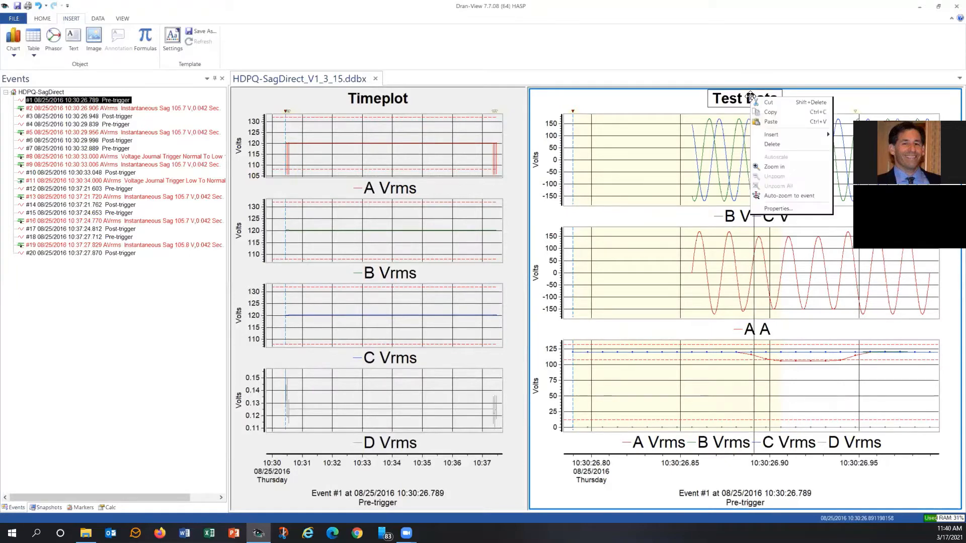
click(772, 208)
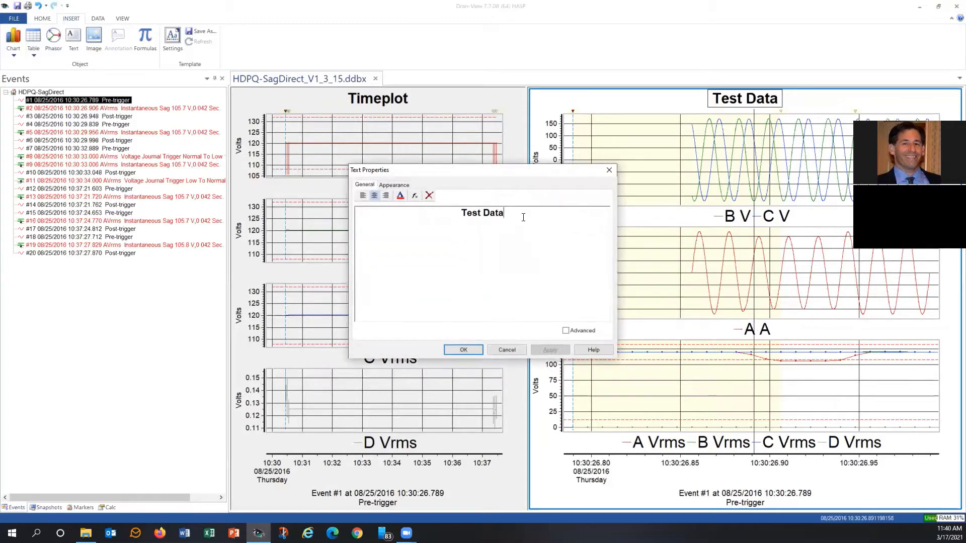
click(362, 196)
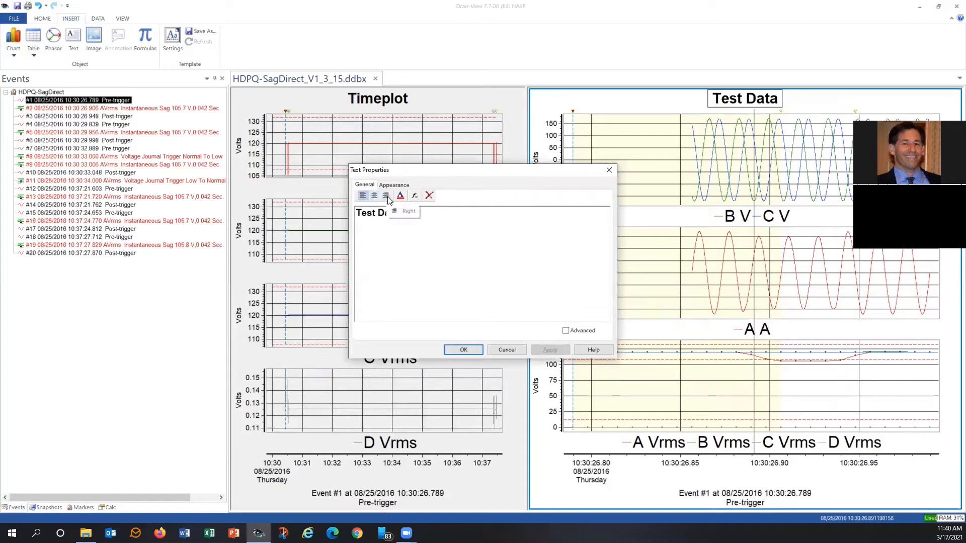
click(387, 197)
click(375, 195)
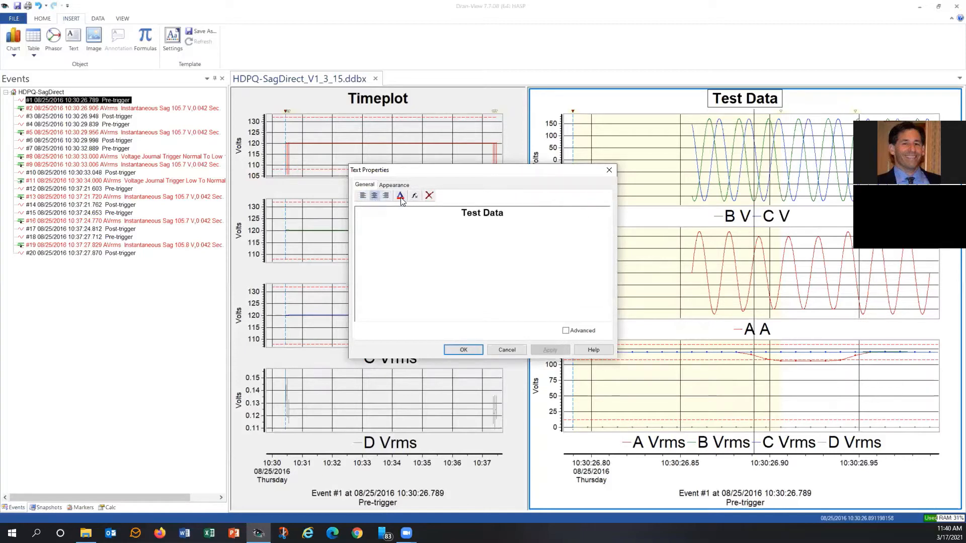
click(401, 197)
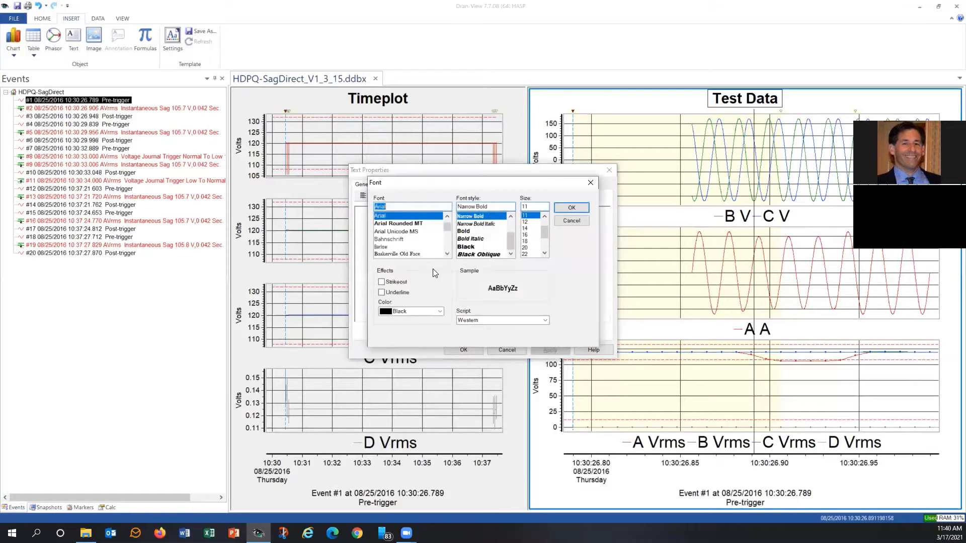
click(571, 221)
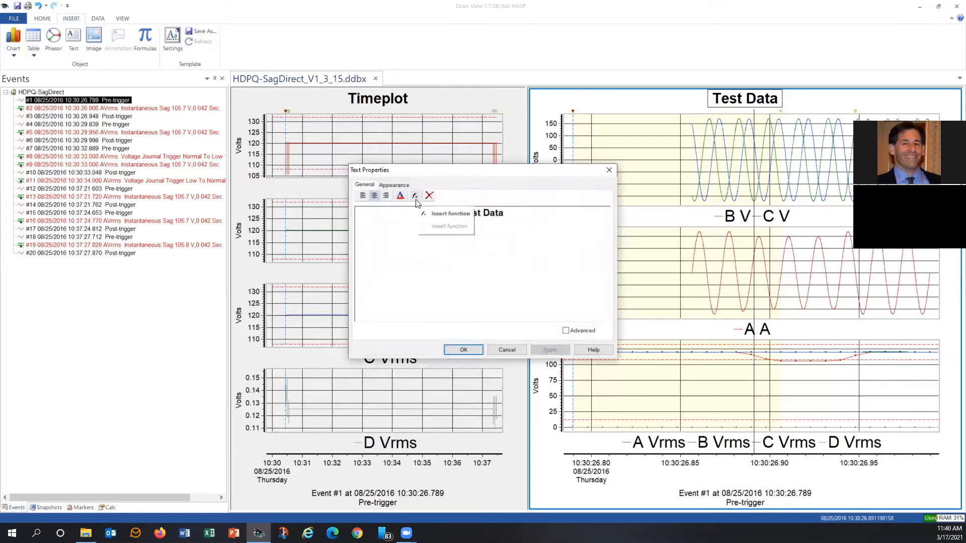
click(506, 351)
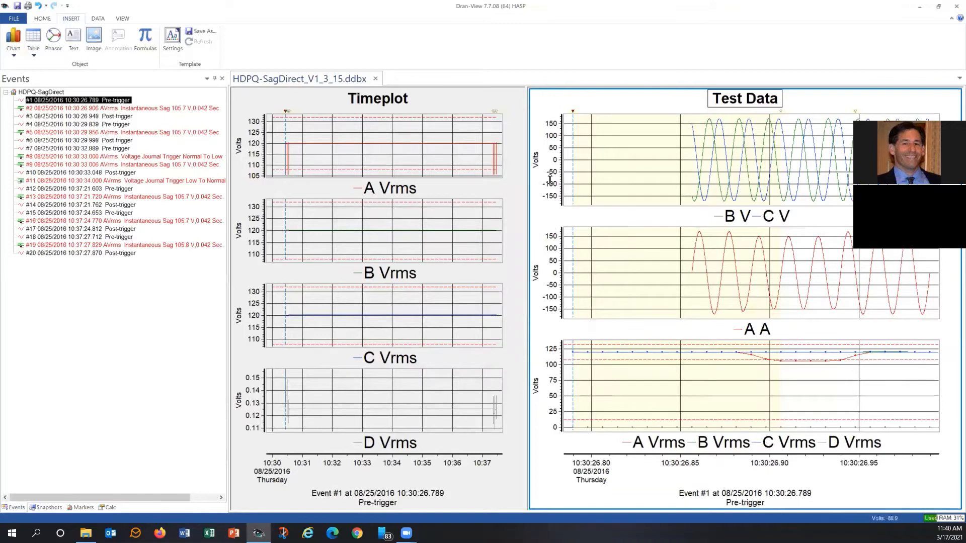
Split the top waveform chart so B V and C V get separate charts
click(537, 160)
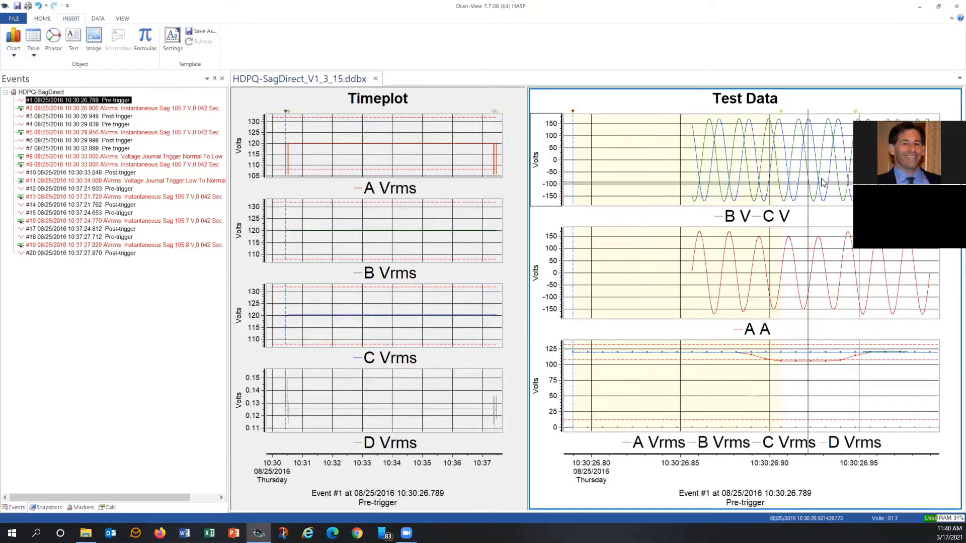
right_click(536, 164)
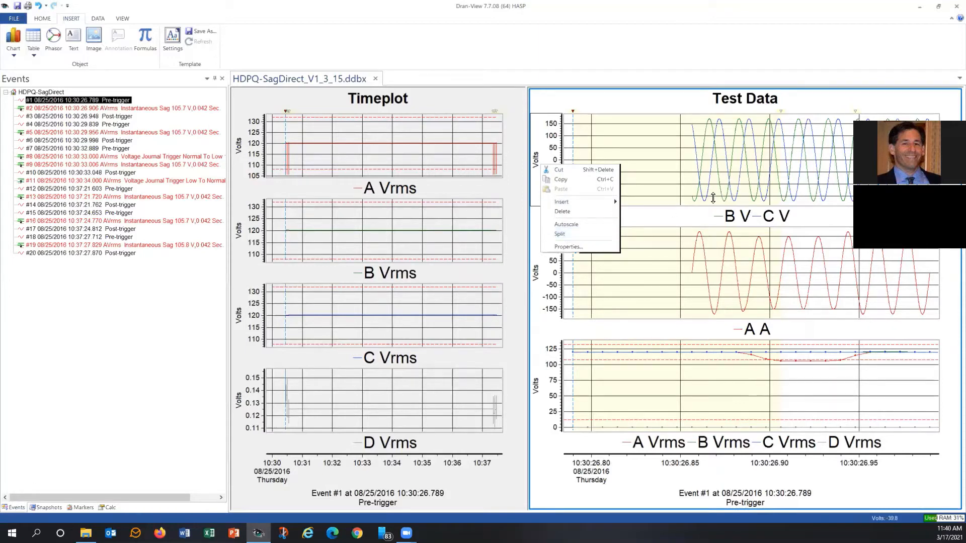
click(714, 175)
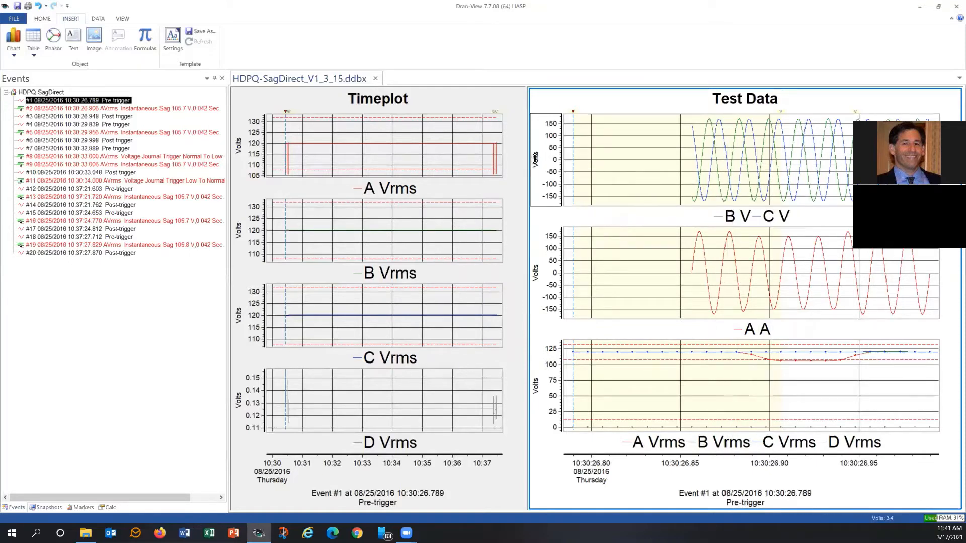
right_click(537, 162)
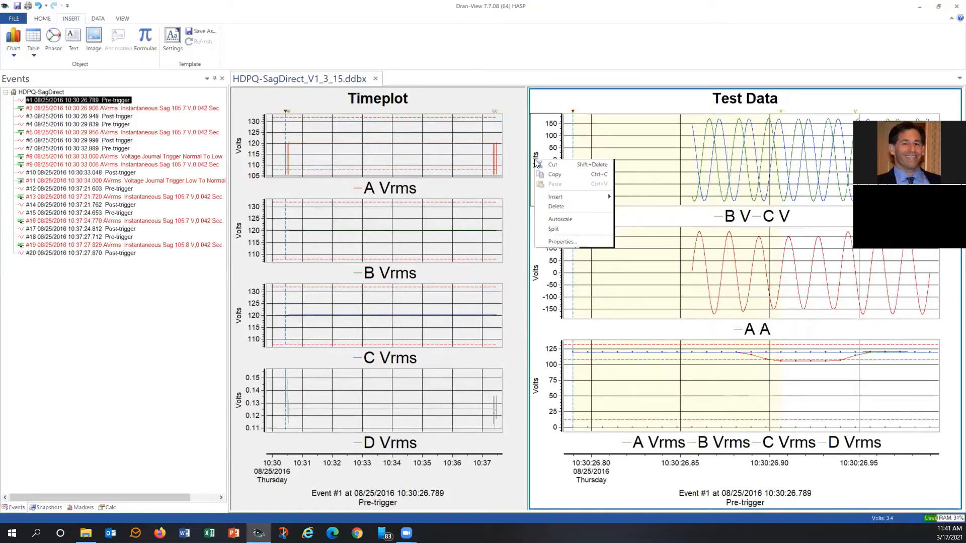
click(554, 229)
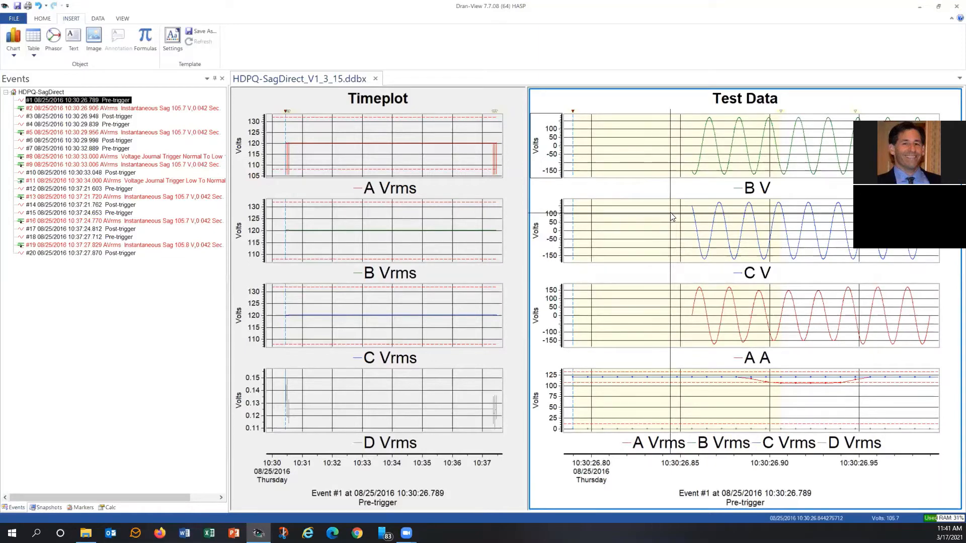
Open the top B V chart's axis properties to review the scale options, then close them
right_click(541, 146)
click(568, 233)
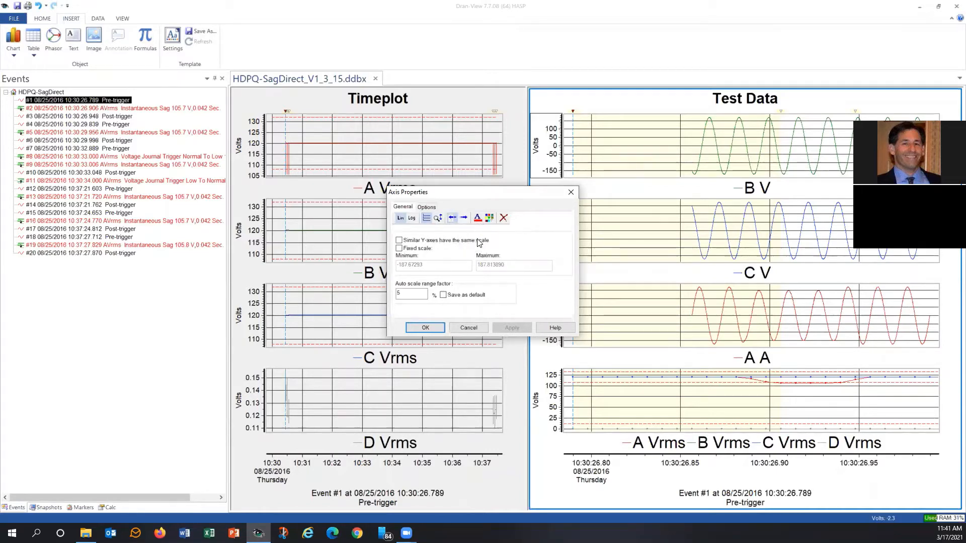
click(571, 192)
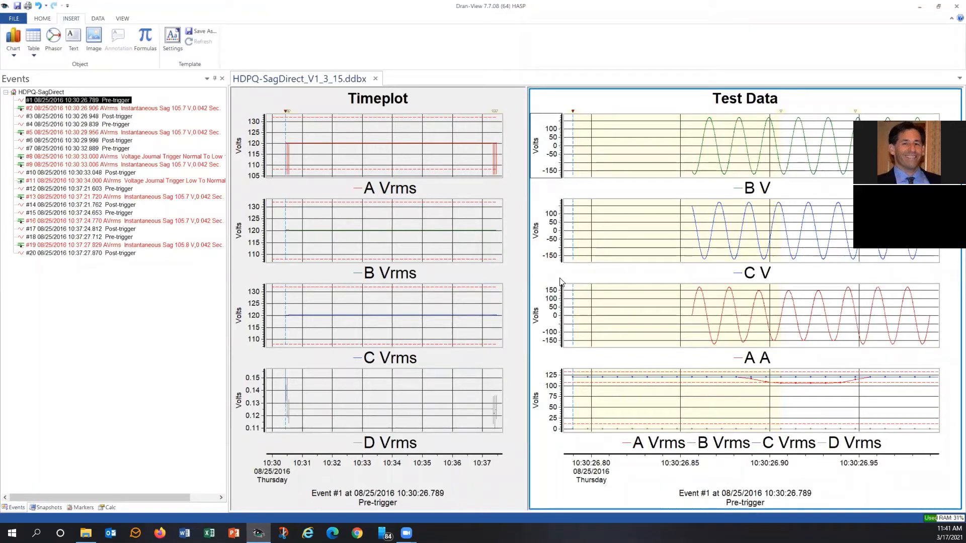
click(438, 107)
right_click(395, 98)
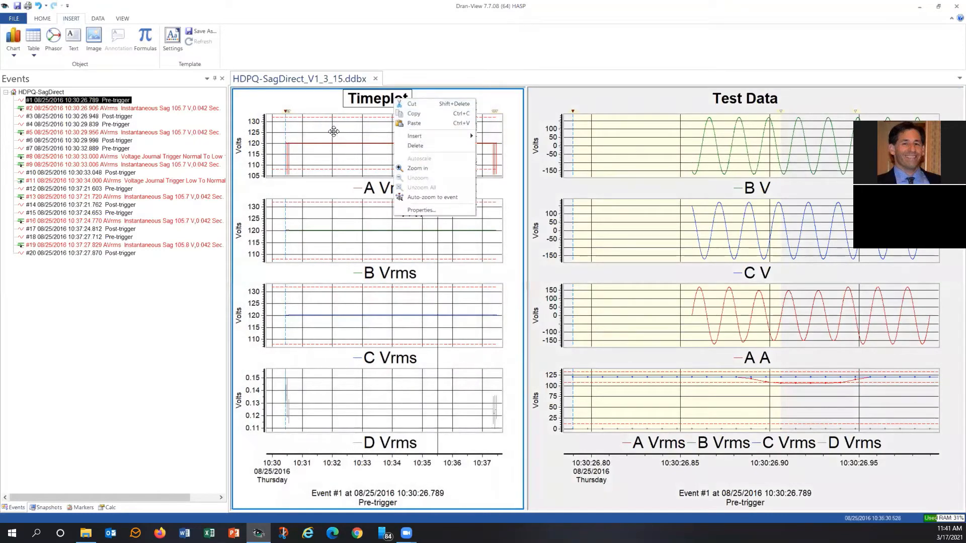
click(355, 108)
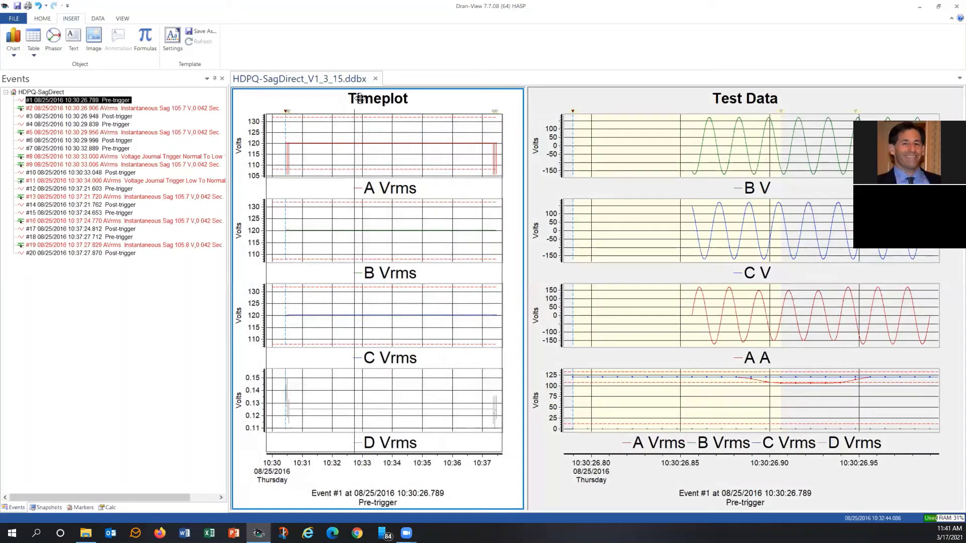
Rename the left pane's Timeplot title to Sag directivity survey
double_click(359, 98)
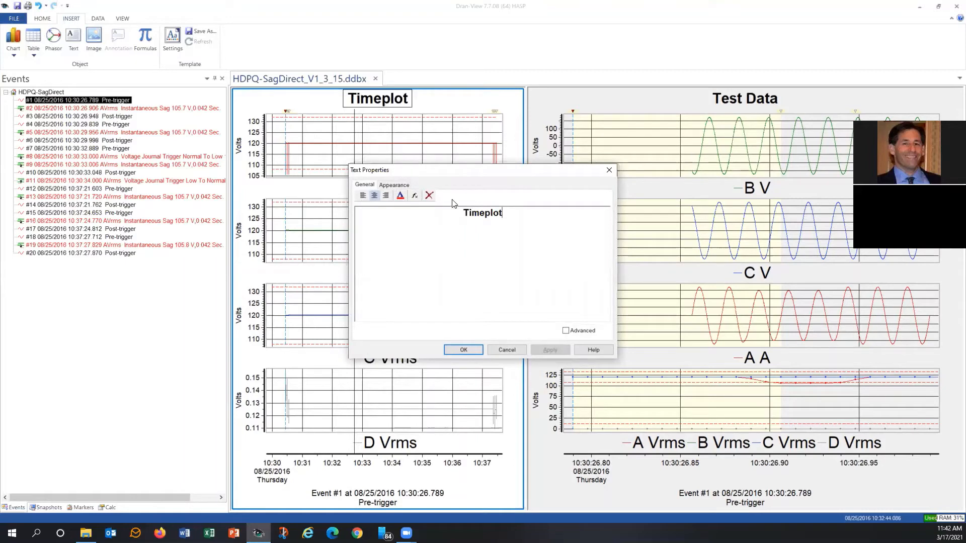
drag(509, 212, 451, 213)
text(Sag directivity survey)
click(454, 351)
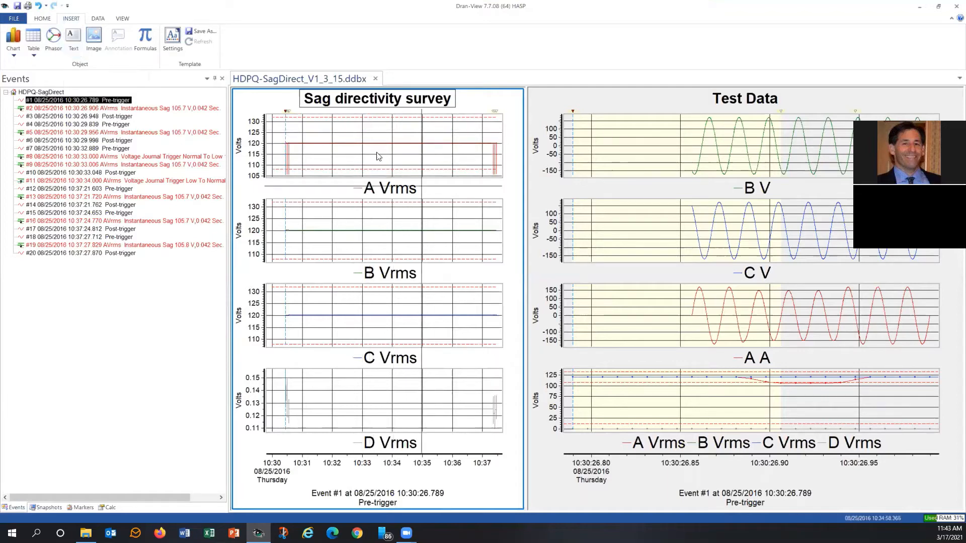
Insert a text box below the left pane's charts and set its text to This is my survey
click(80, 39)
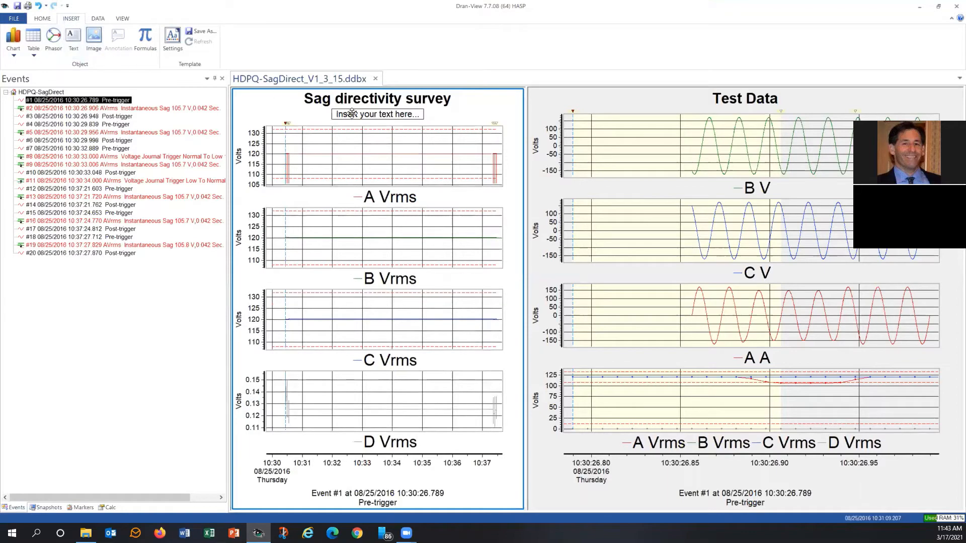
drag(353, 114, 394, 486)
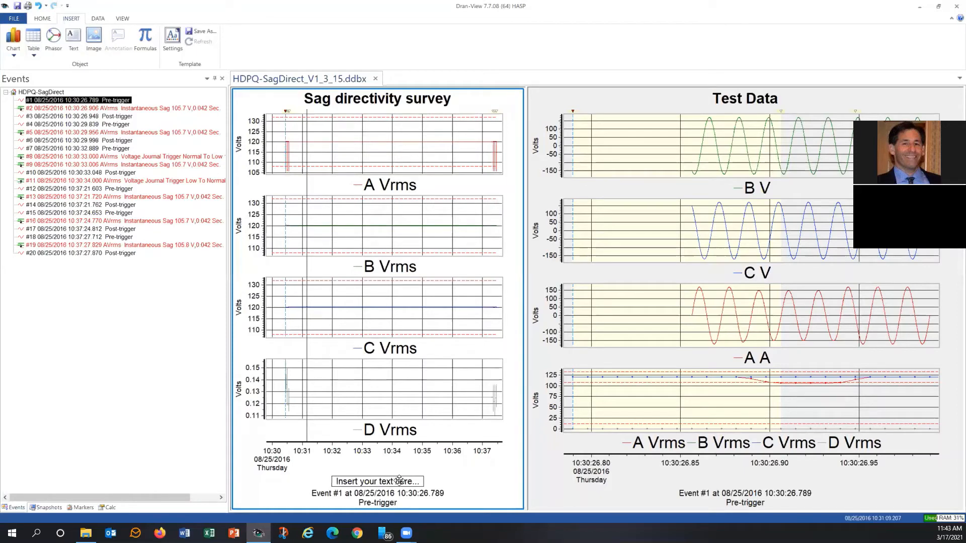
double_click(399, 480)
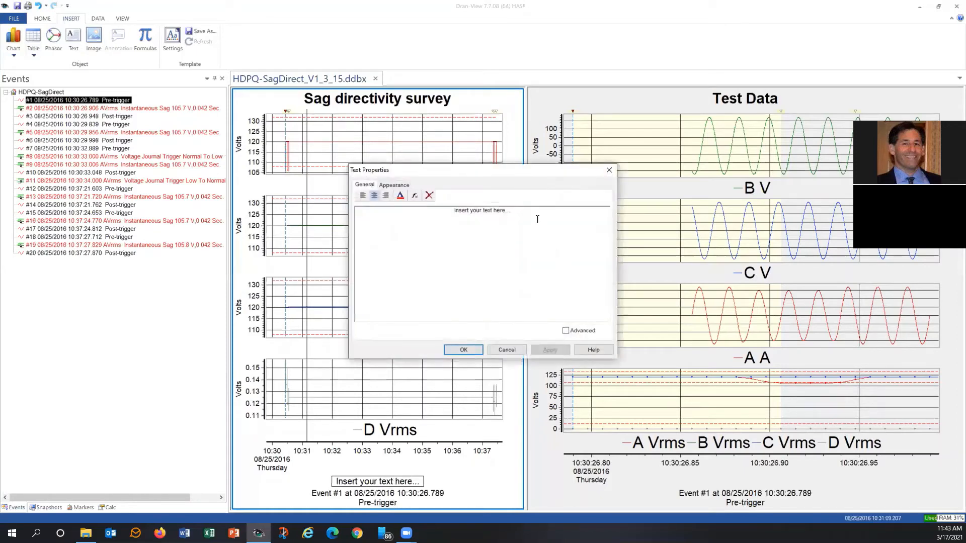
drag(511, 211, 438, 217)
text(This is my survey)
click(461, 350)
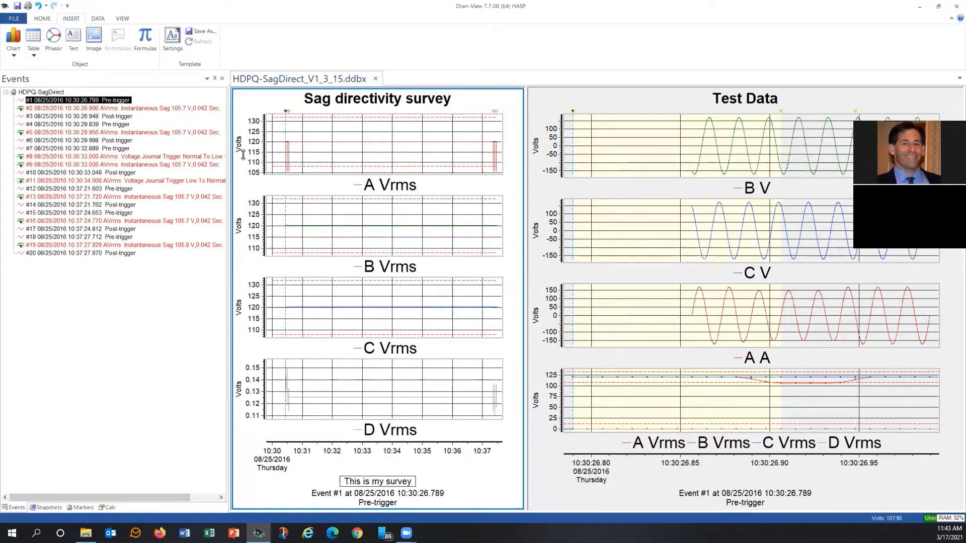
Switch to event #5 and open the Test Data chart's properties, then close them
click(196, 110)
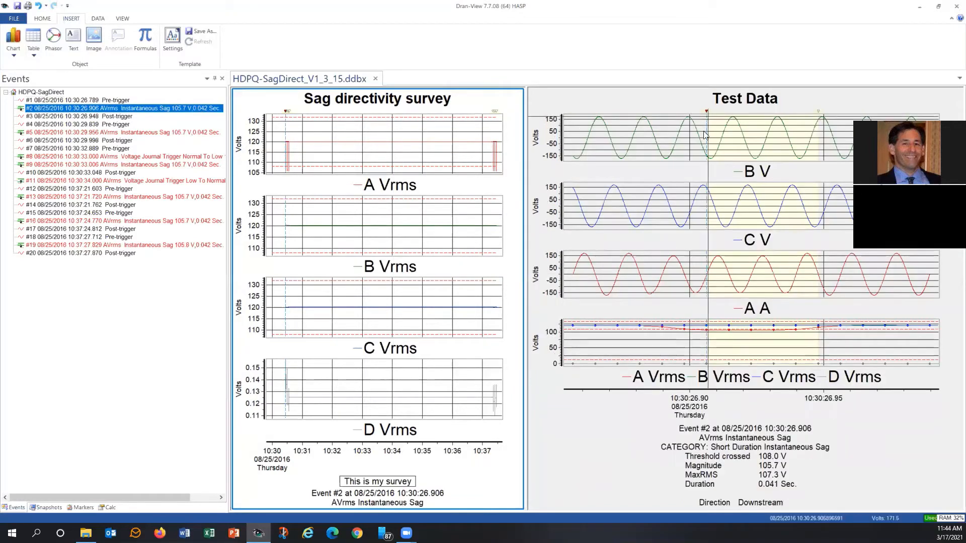
click(186, 133)
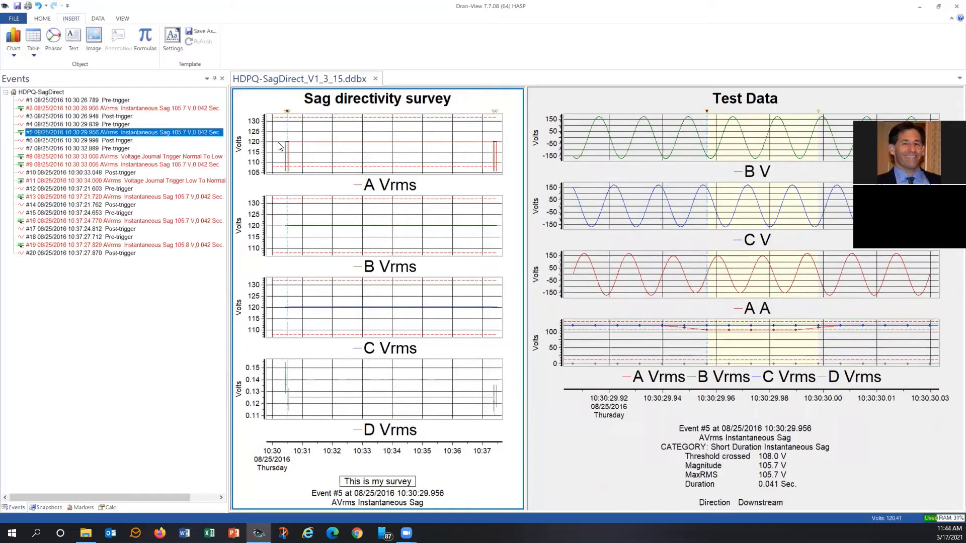
click(618, 126)
double_click(615, 146)
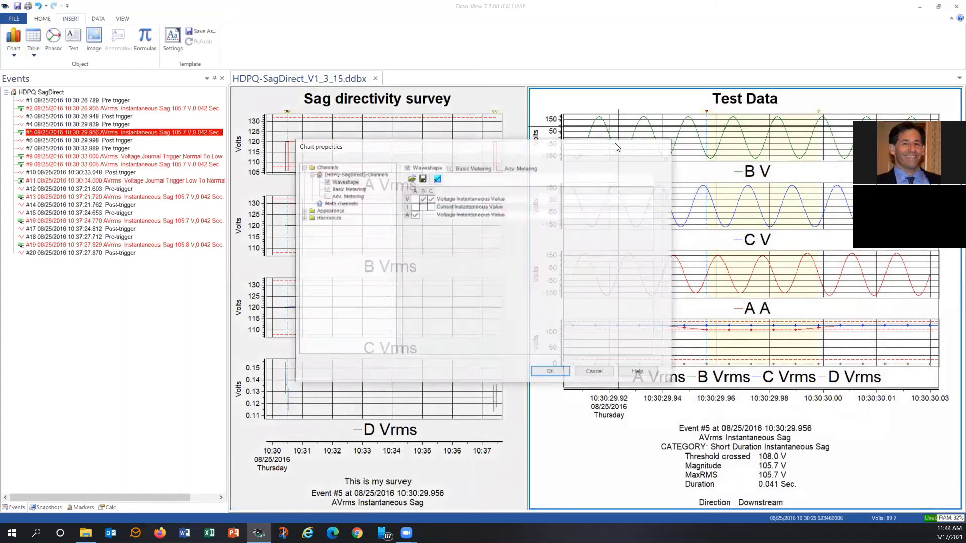
key(Escape)
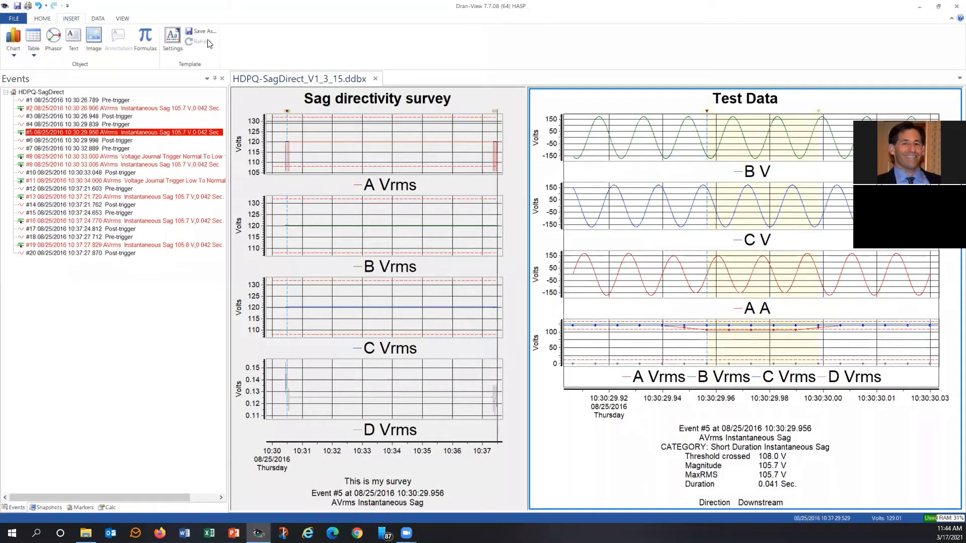
Insert a picture into the Test Data pane, then delete it
click(95, 43)
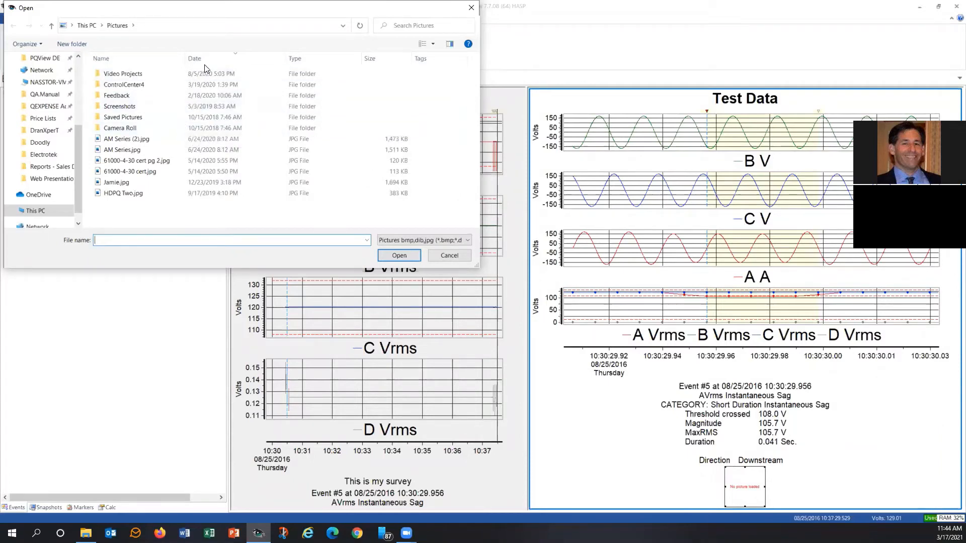
double_click(125, 184)
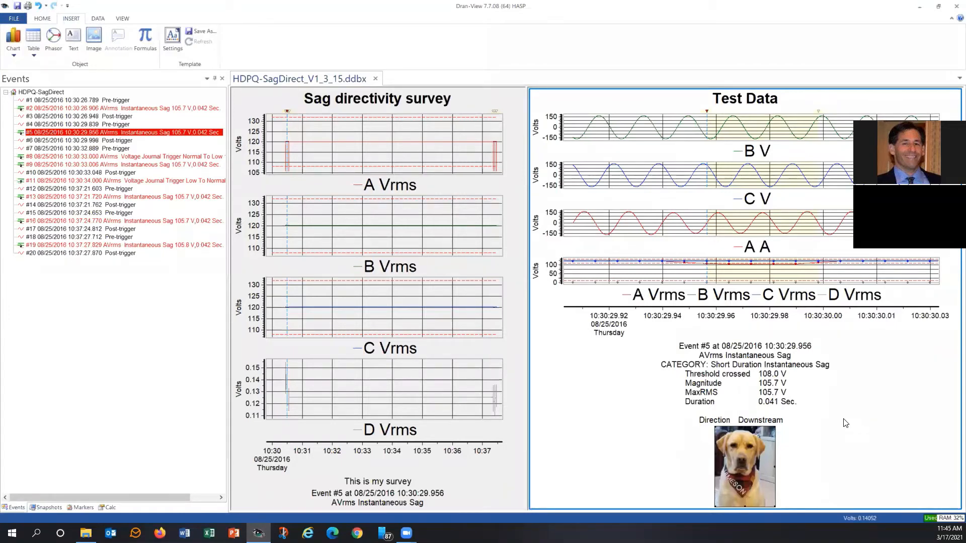
right_click(752, 460)
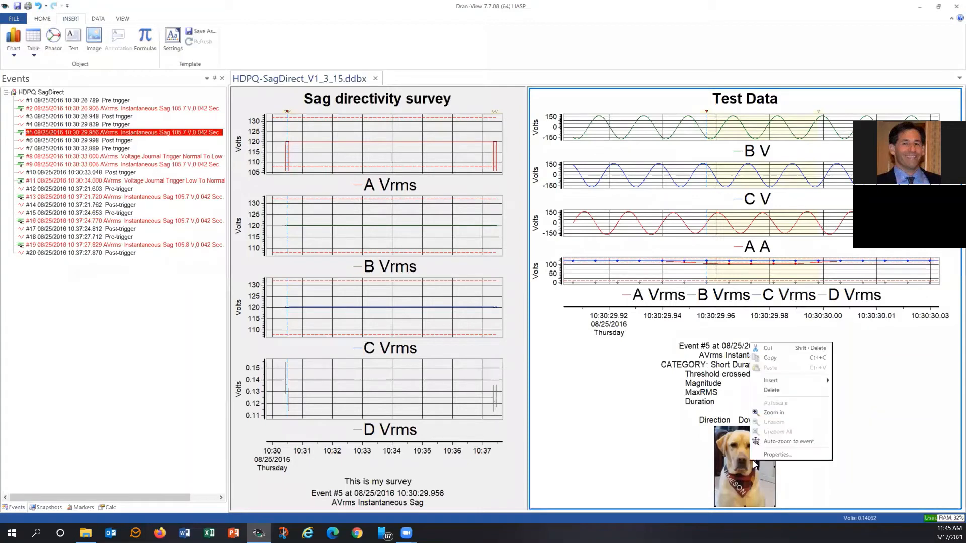
click(777, 403)
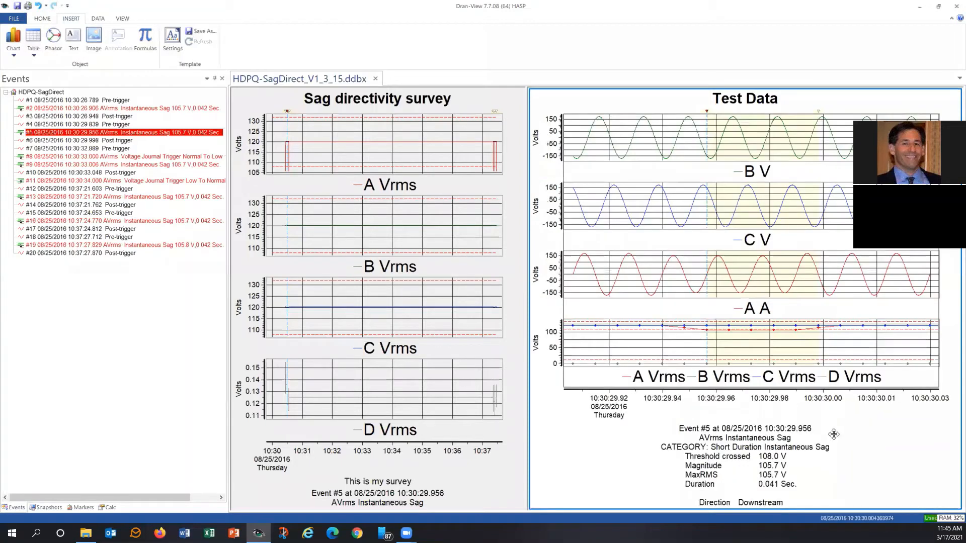
Insert the HDPQ Two.jpg picture below the survey text in the left pane
click(503, 478)
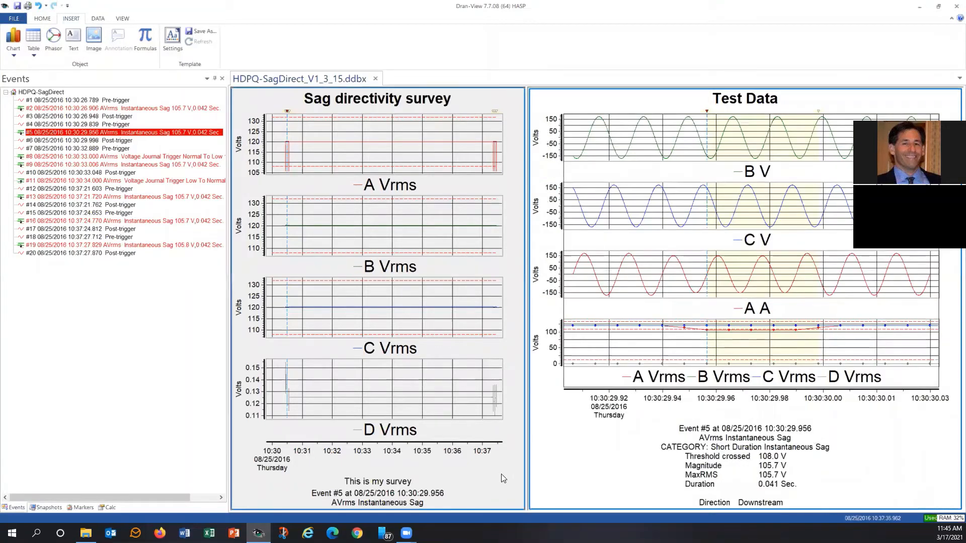
click(92, 39)
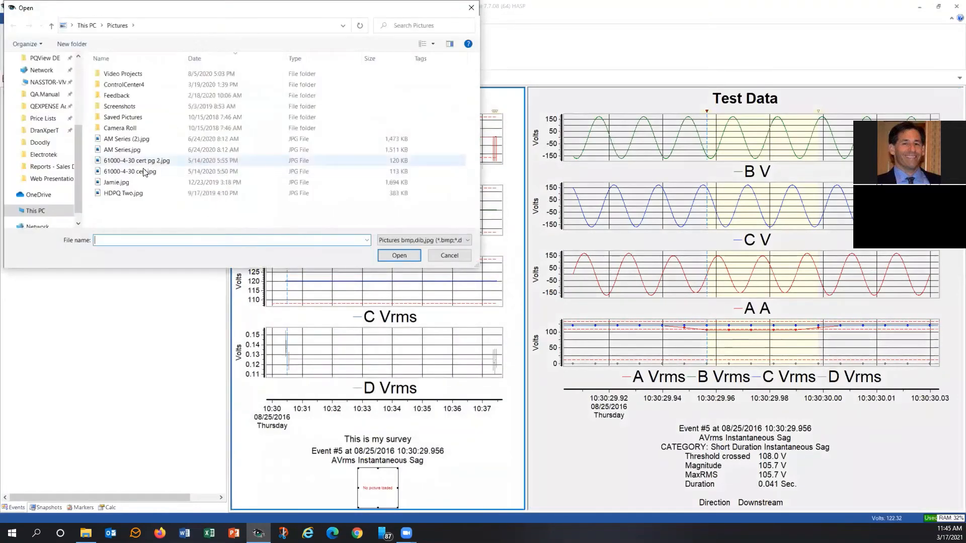
double_click(130, 194)
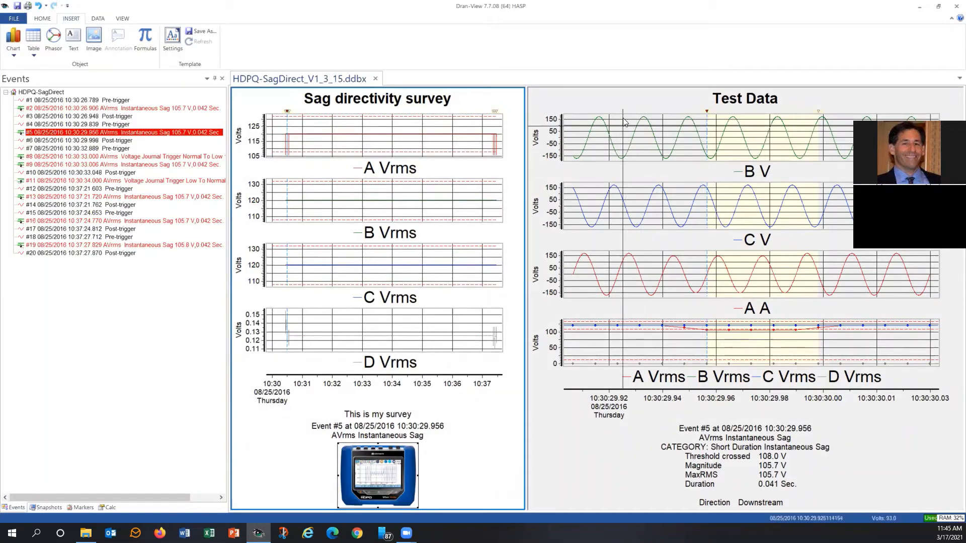
Try to add a data annotation on the C V waveform
click(622, 105)
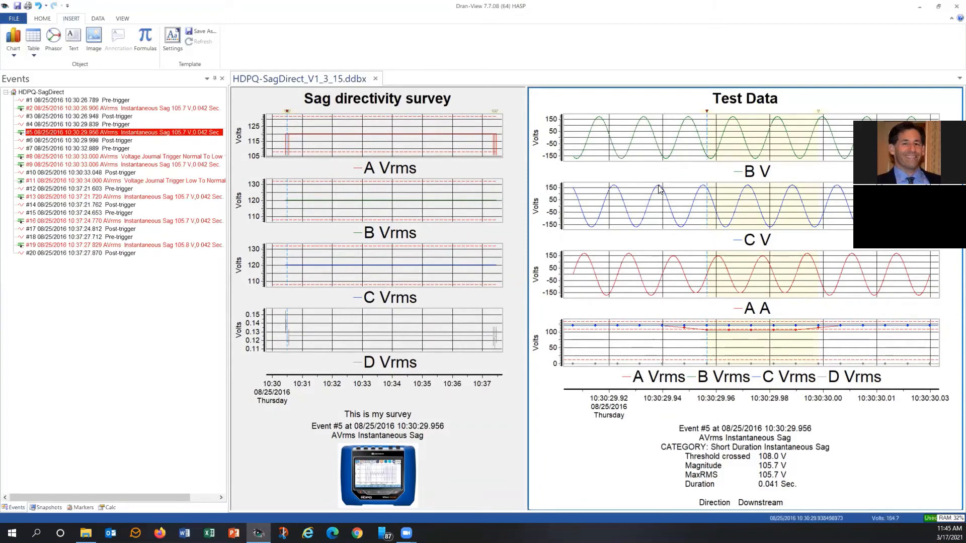
mouse_move(660, 188)
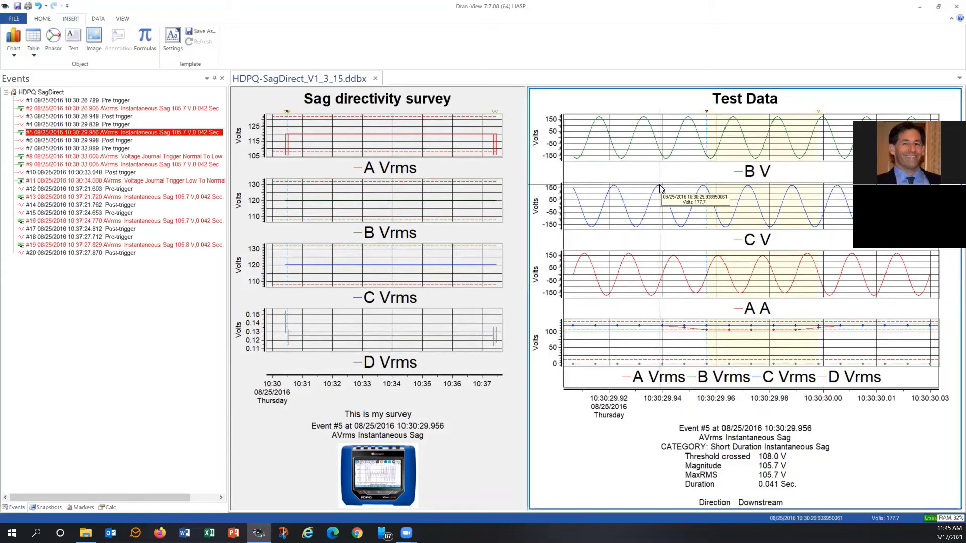
click(660, 188)
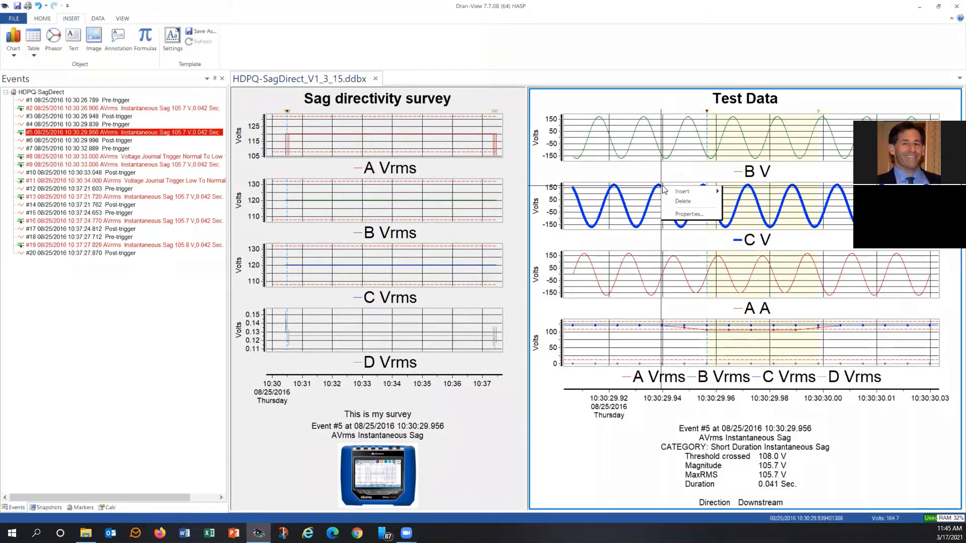
right_click(662, 186)
mouse_move(689, 192)
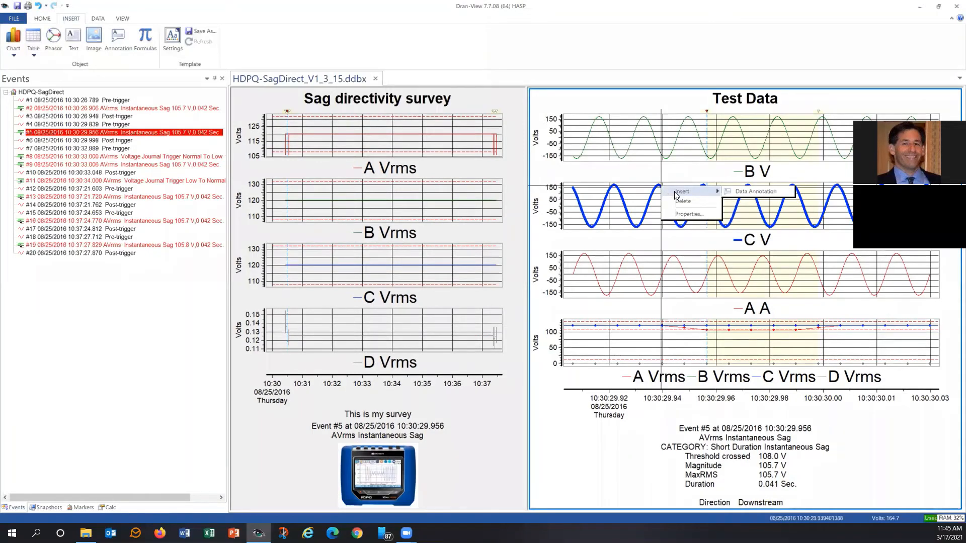
click(756, 191)
mouse_move(659, 190)
mouse_down()
mouse_move(718, 192)
mouse_move(725, 211)
mouse_move(749, 168)
mouse_up()
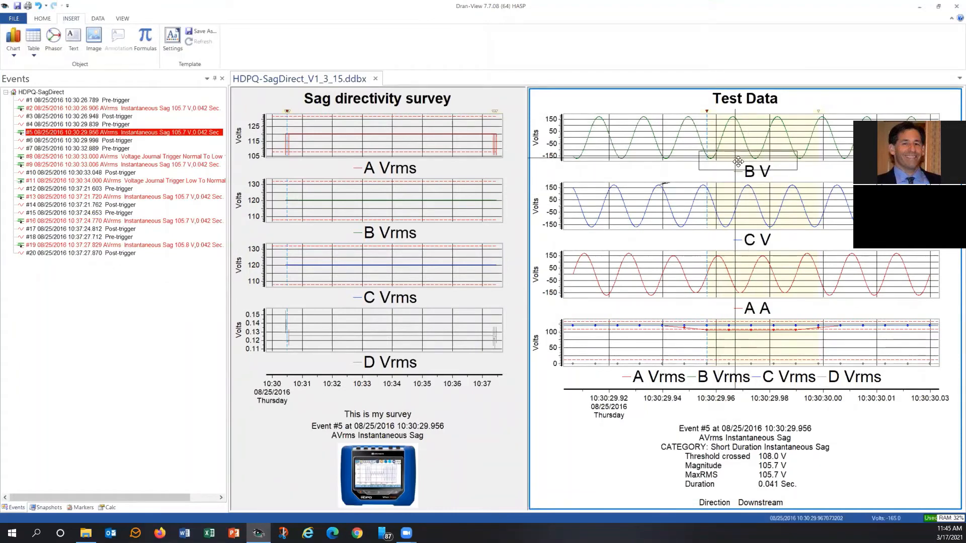
click(739, 186)
click(736, 121)
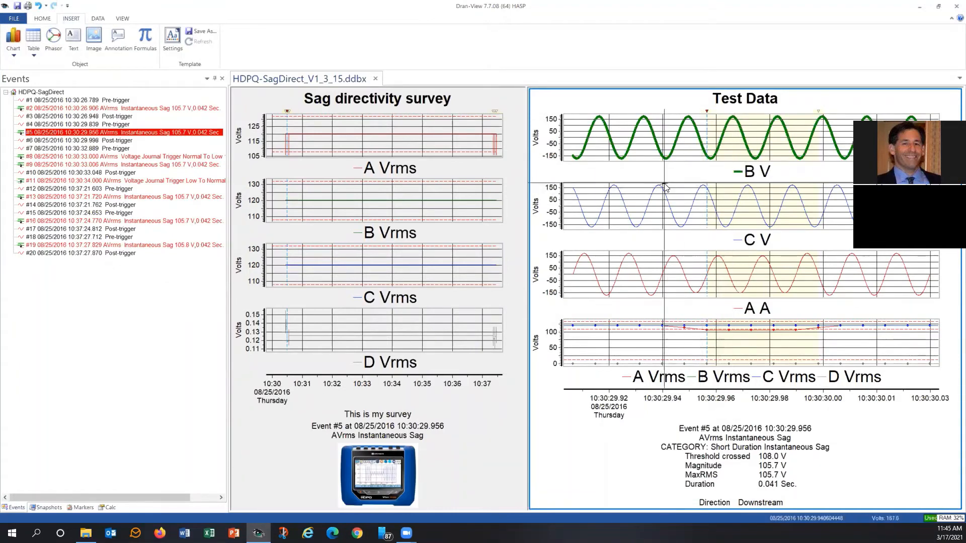
click(665, 183)
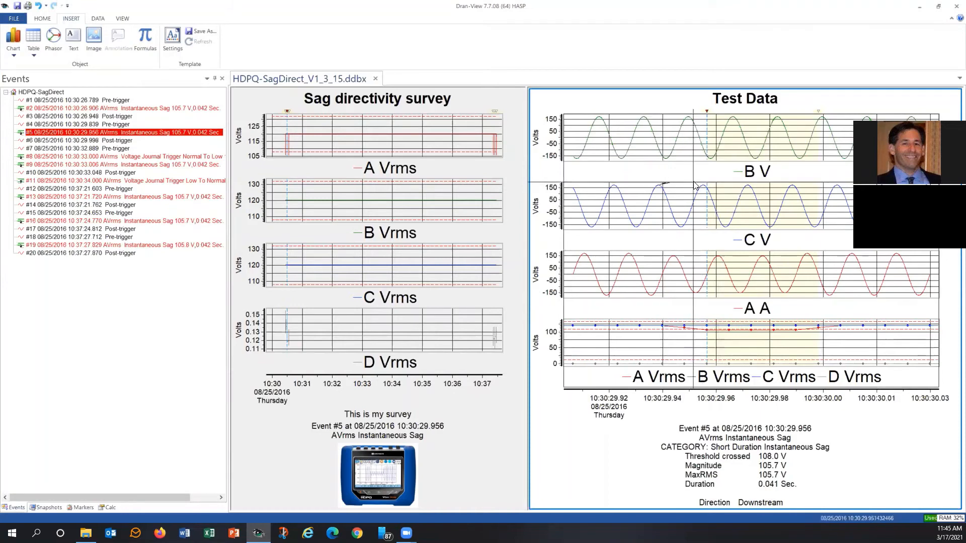
click(673, 149)
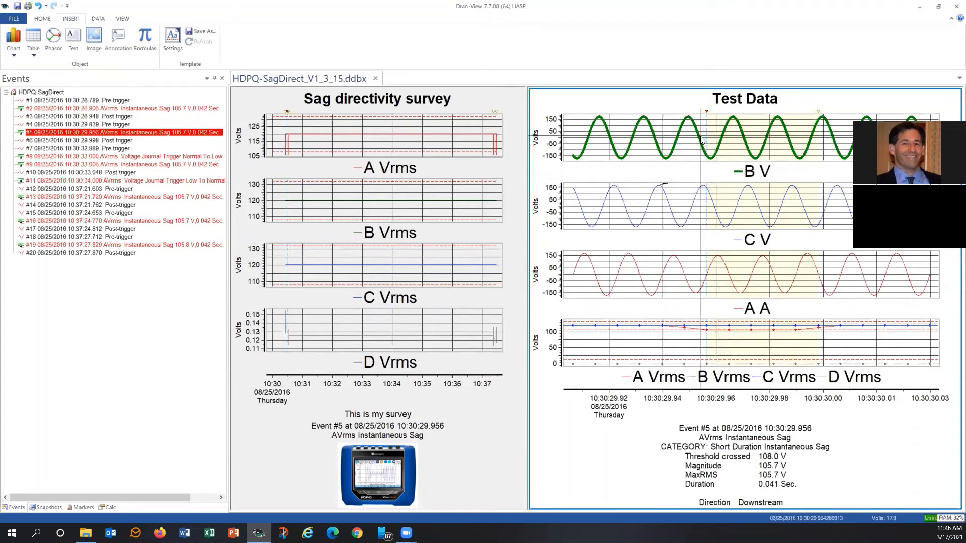
Add a data annotation on the B V waveform reading This is where the problem happened, and move it left
right_click(702, 140)
mouse_move(737, 141)
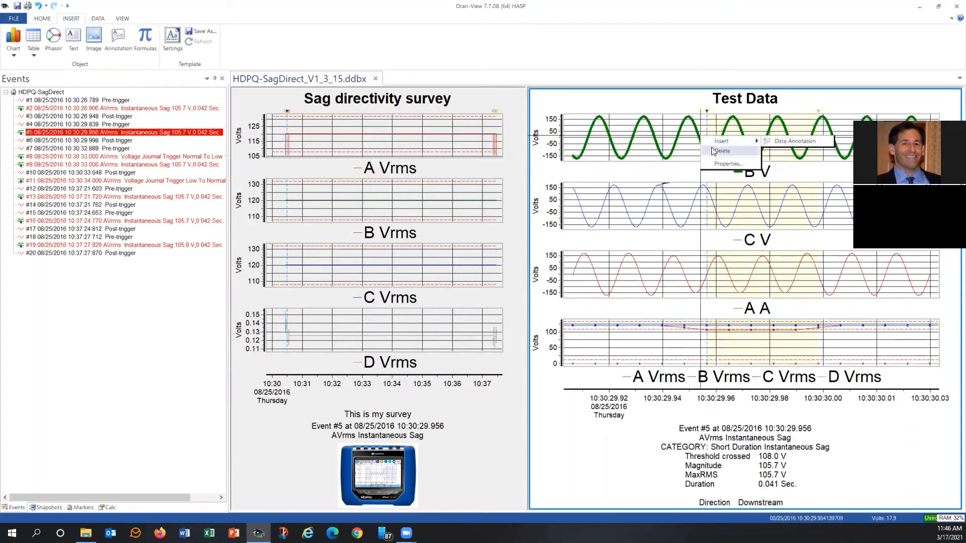
click(783, 141)
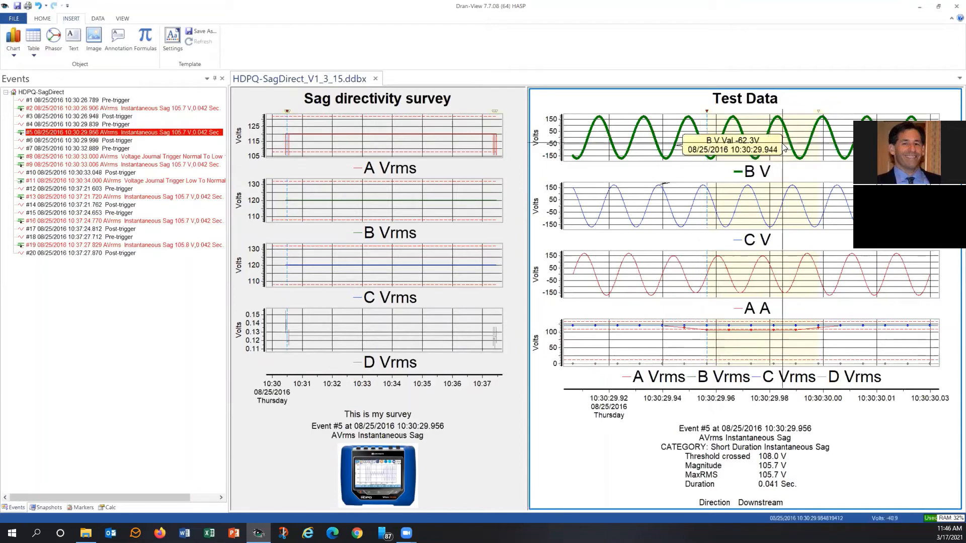
double_click(732, 146)
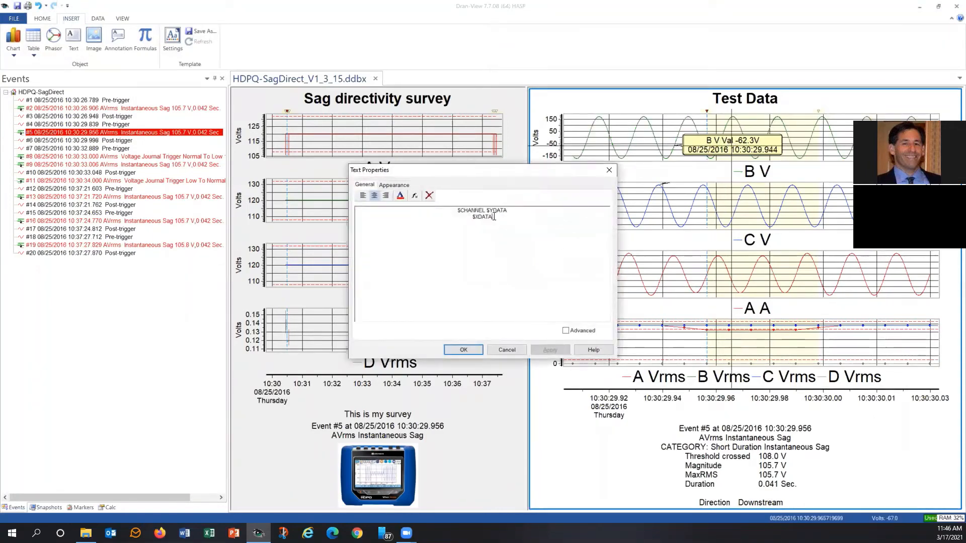
drag(509, 214, 447, 210)
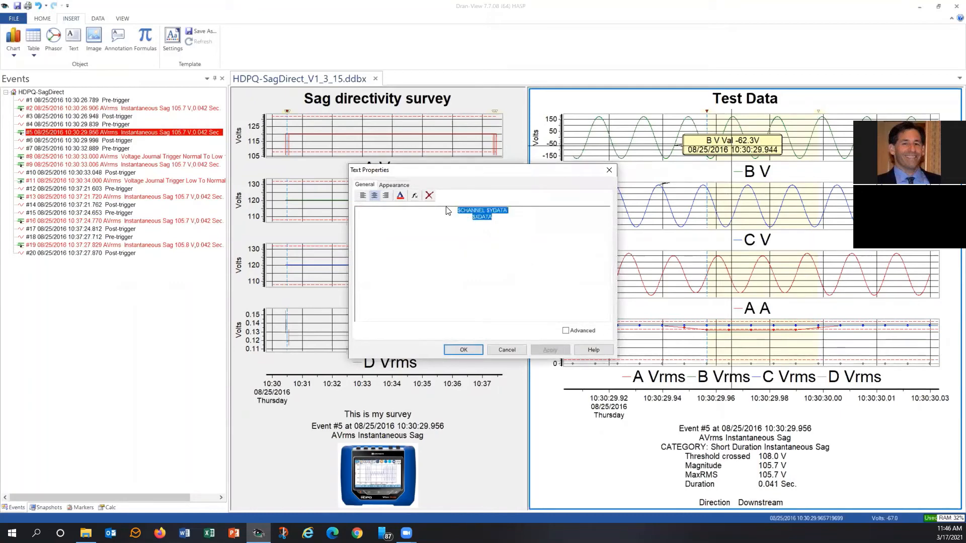
text(This is where )
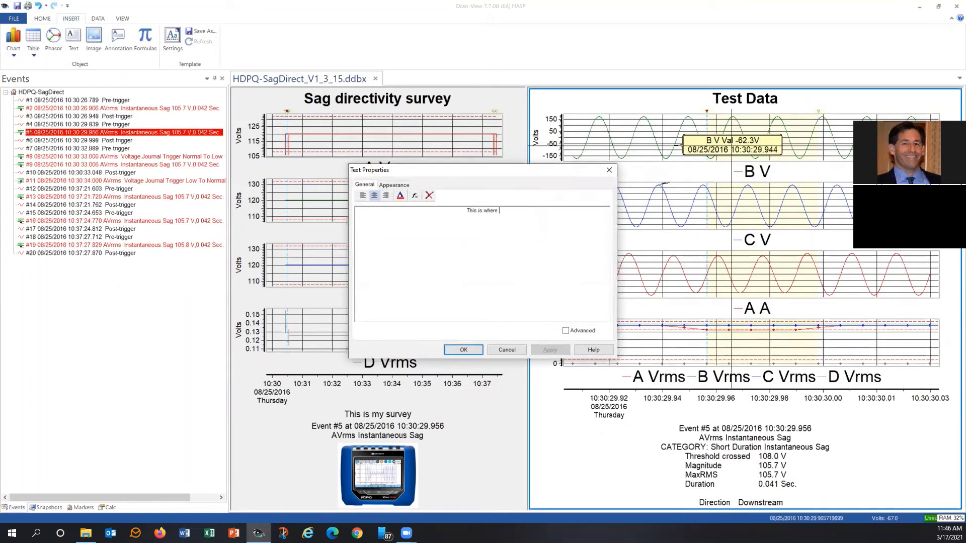
text(the problem happened)
click(478, 350)
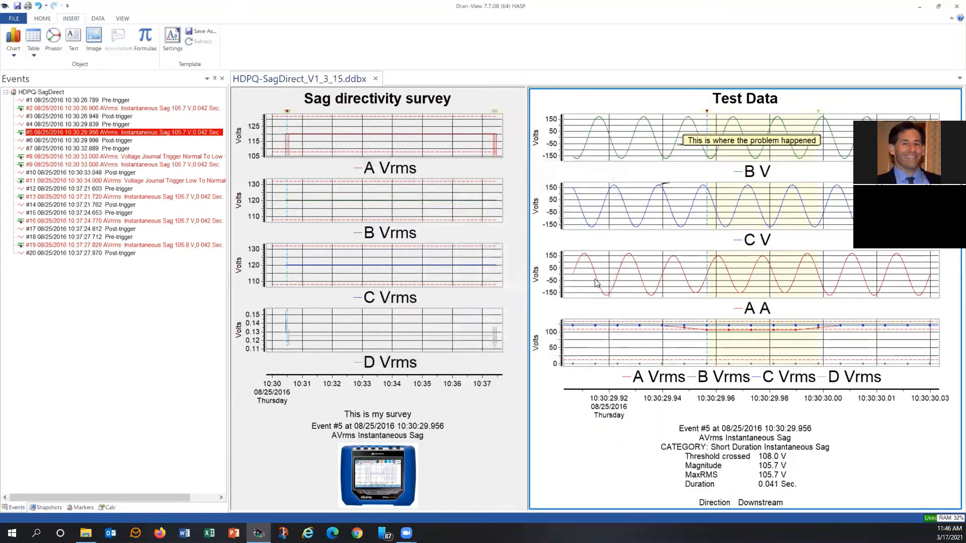
drag(778, 145, 681, 132)
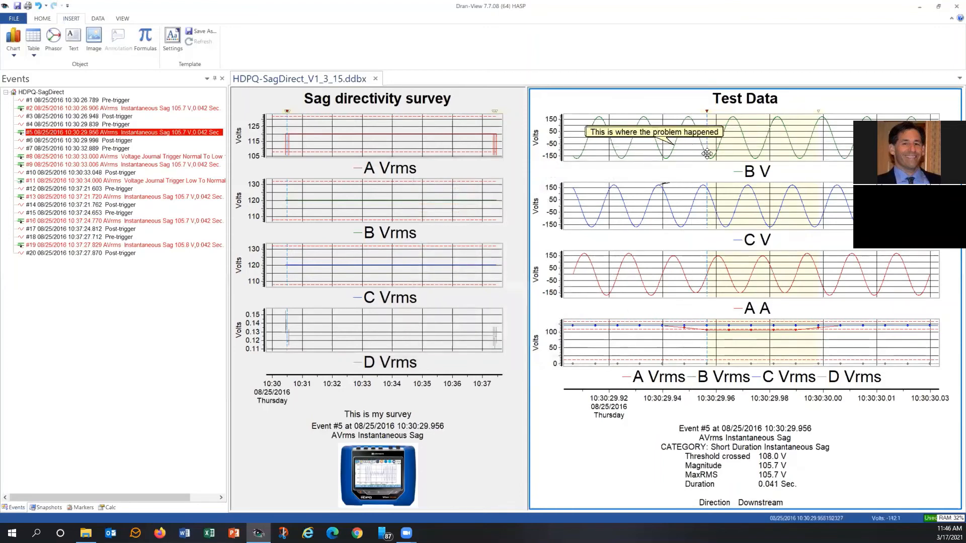
mouse_move(726, 155)
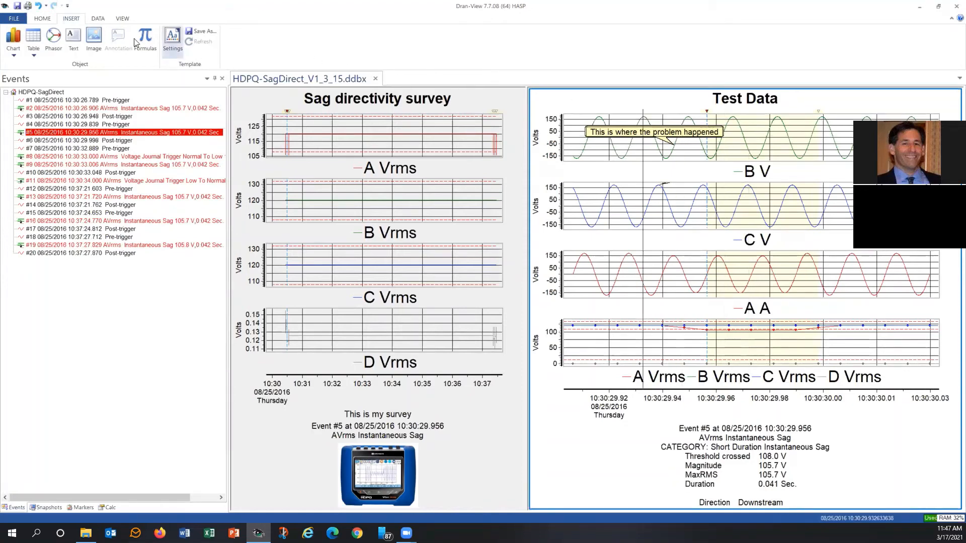
click(48, 19)
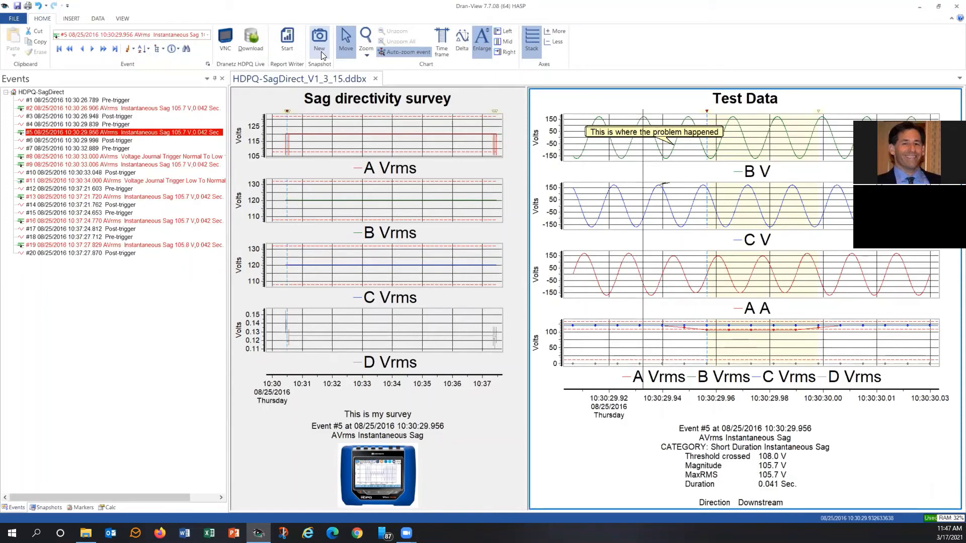
click(649, 98)
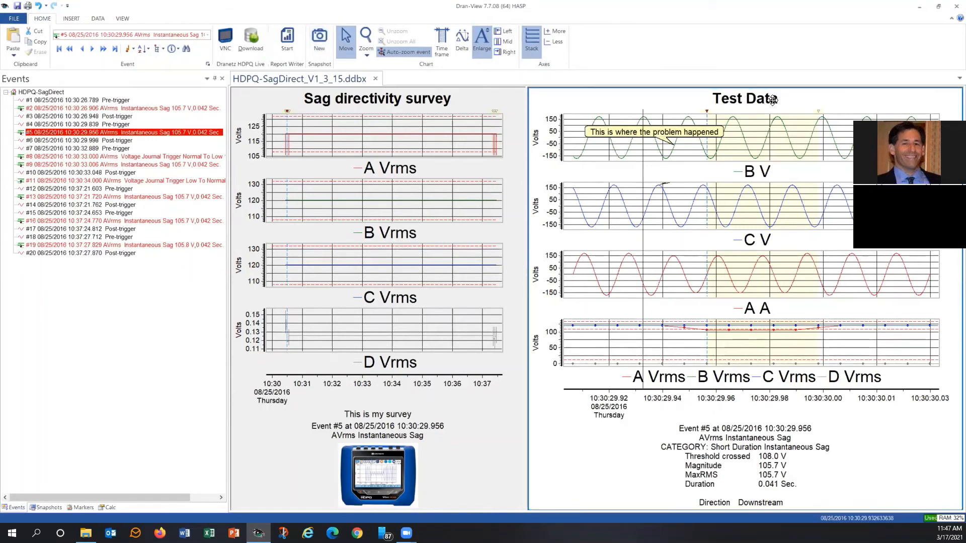
Take a snapshot of the current display, then zoom the Sag directivity survey charts into about 10:37:22 to 10:37:28
click(314, 41)
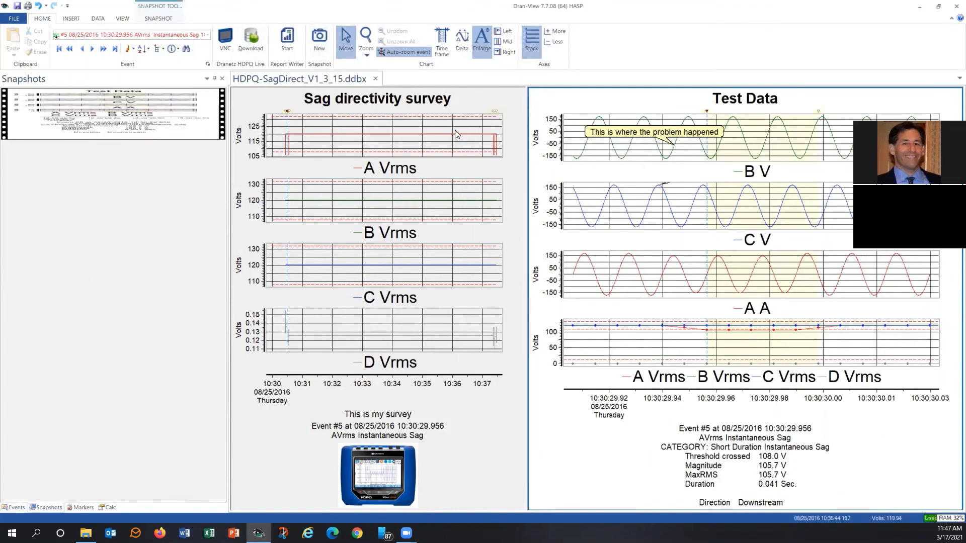
click(472, 102)
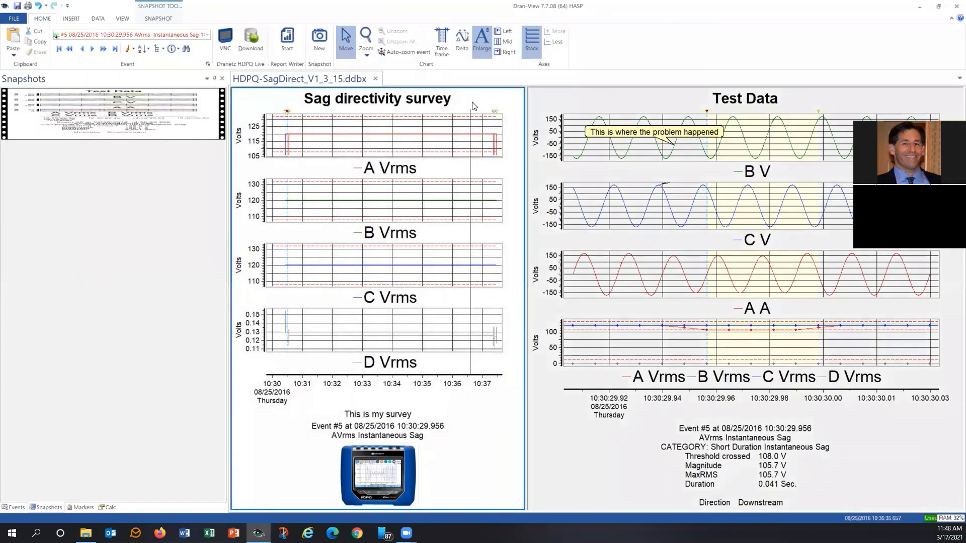
click(366, 39)
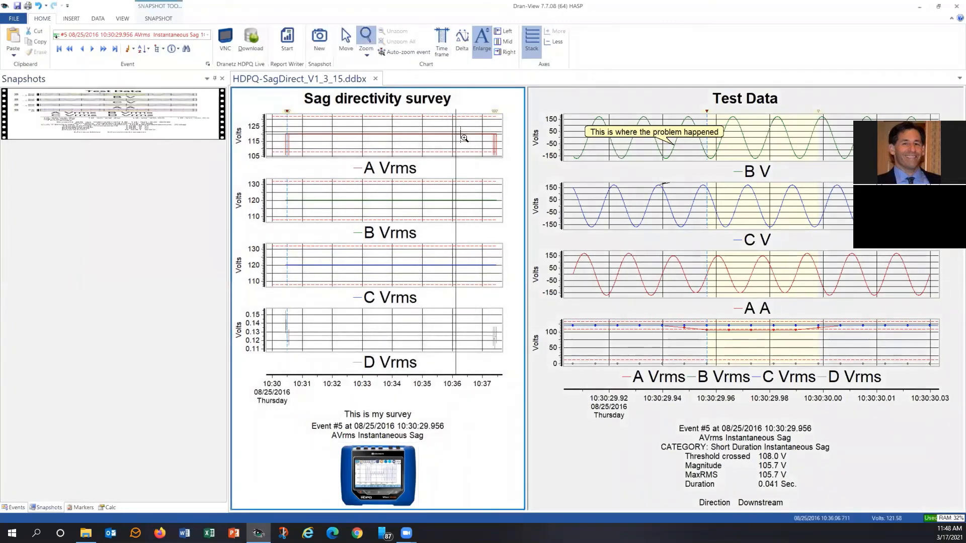
drag(471, 134, 504, 160)
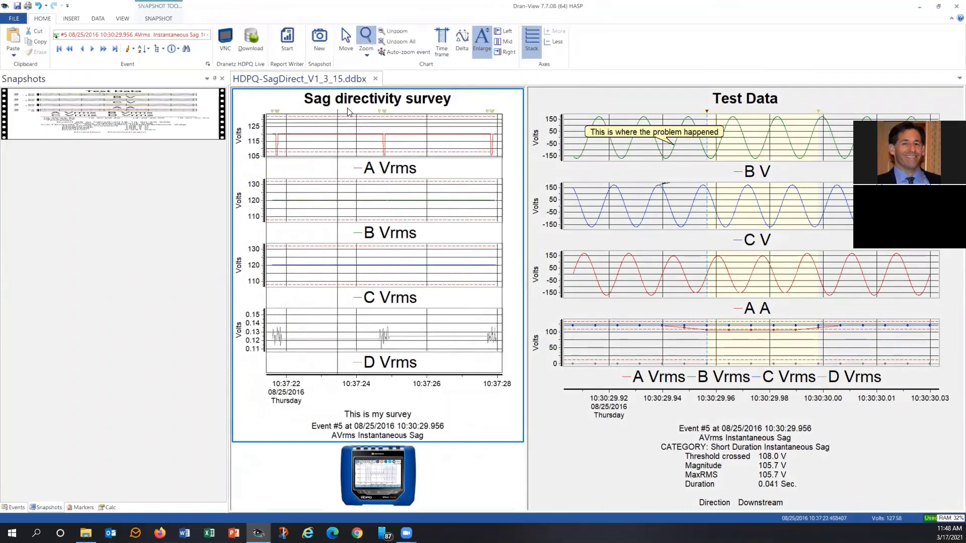
Take a second snapshot, then zoom the survey charts further into the sag around 10:37:24.75
click(319, 40)
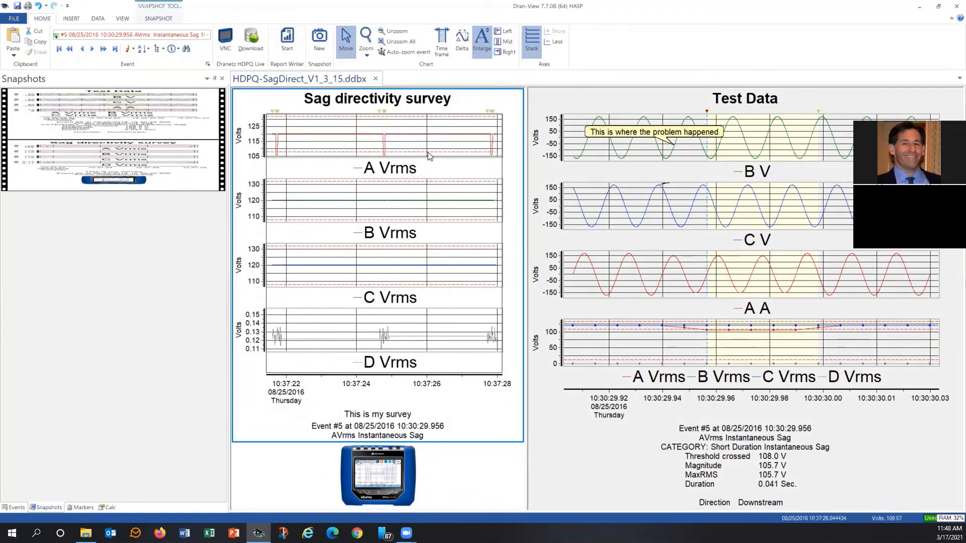
click(367, 53)
click(371, 124)
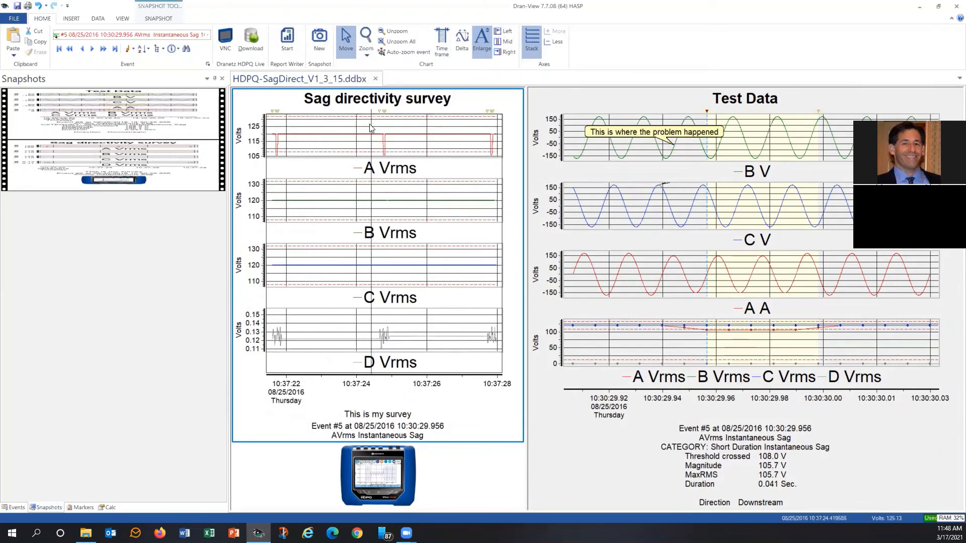
click(366, 42)
drag(374, 128, 397, 161)
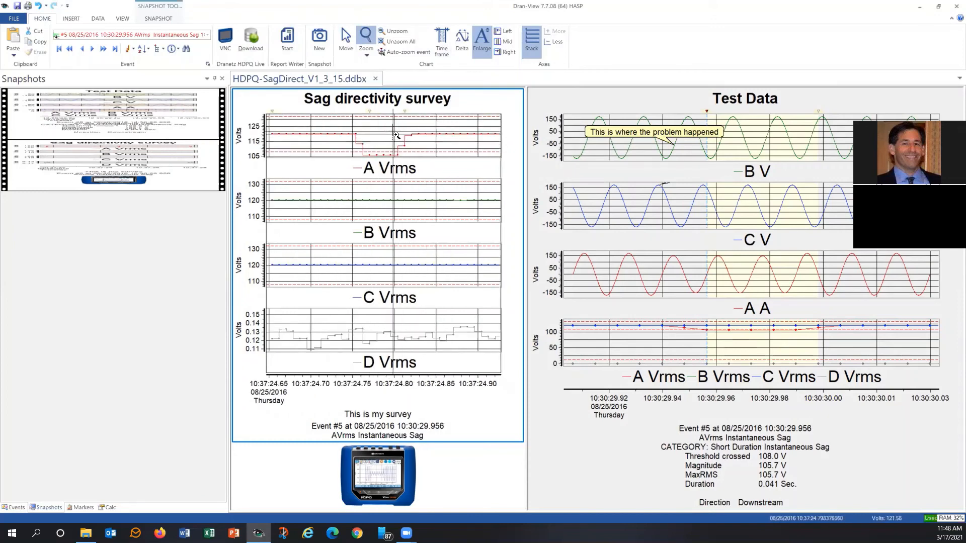
Remove the B, C and D Vrms channels from the survey chart's properties so only A Vrms is plotted
right_click(395, 134)
click(413, 243)
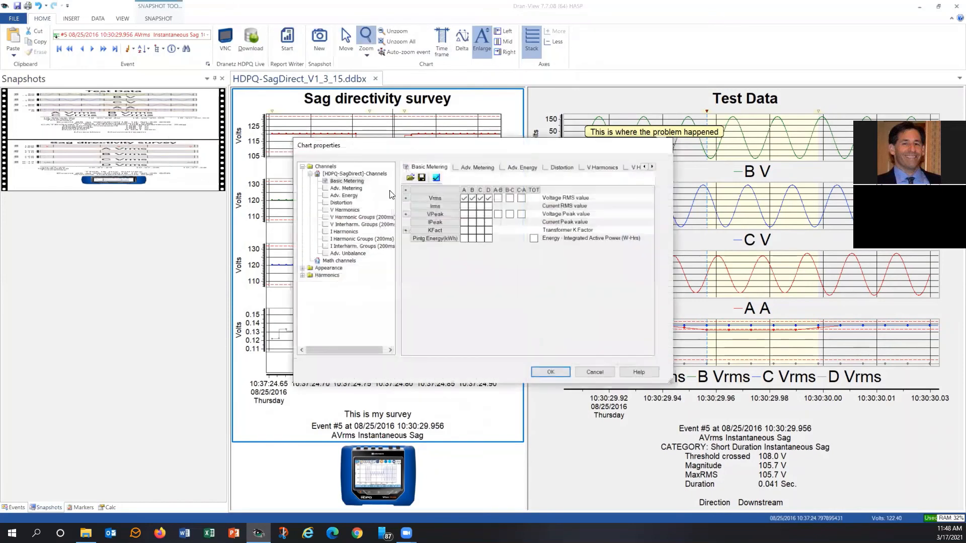
click(472, 198)
click(480, 199)
click(489, 198)
click(540, 373)
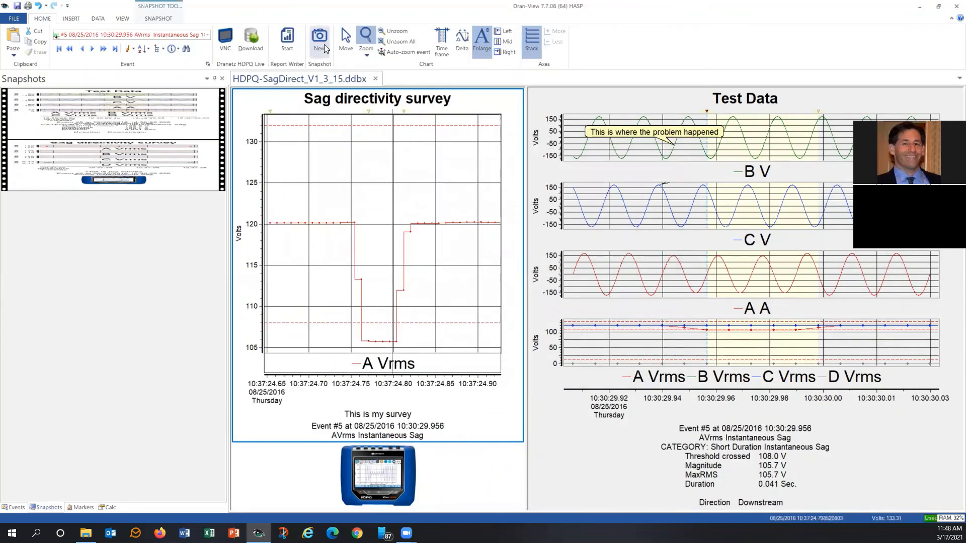
Take a third snapshot of the zoomed A Vrms chart and switch back to the snapshot list
click(310, 47)
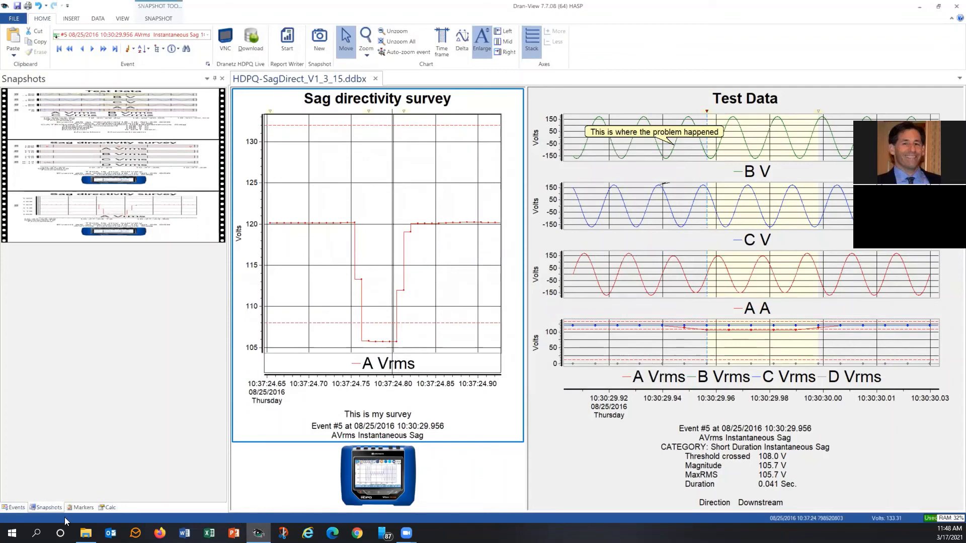
click(15, 507)
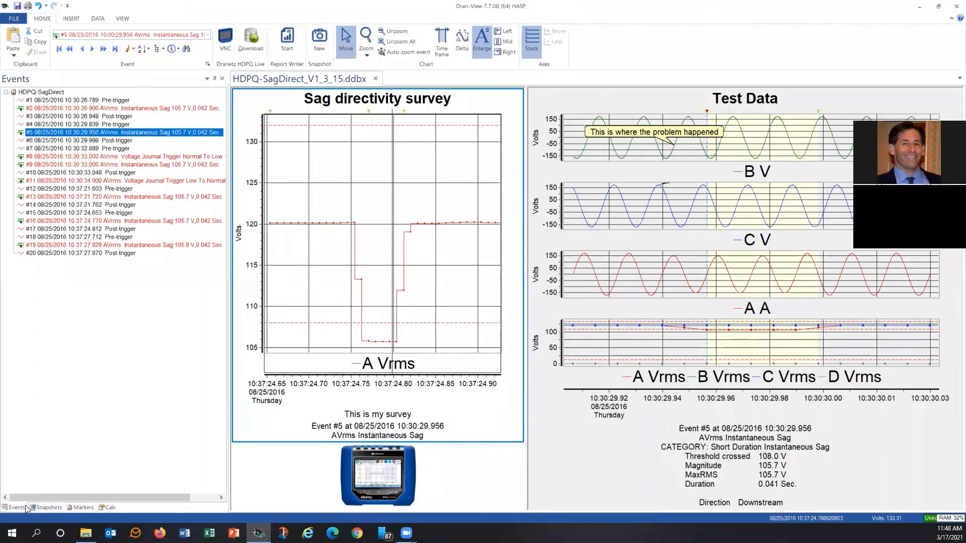
click(37, 507)
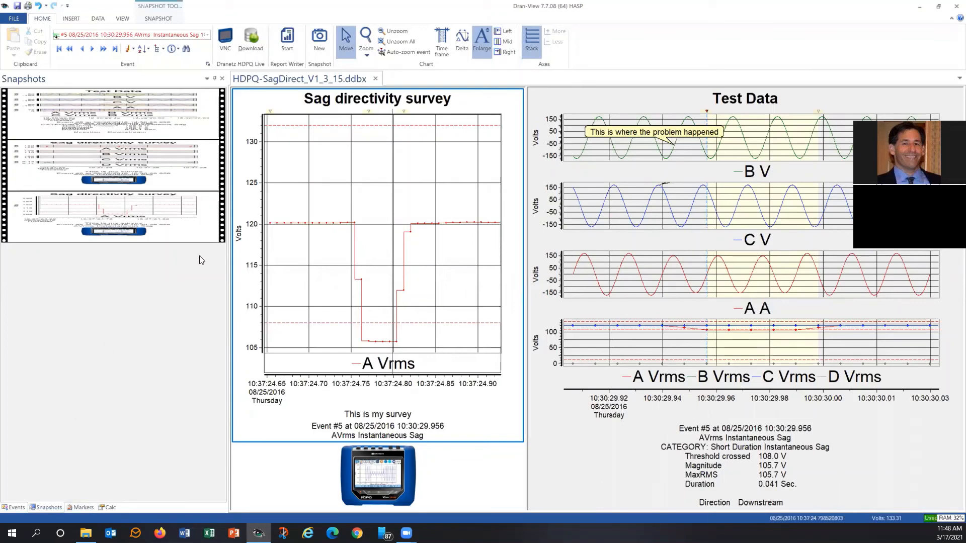
Restore the first snapshot of the Test Data view, then restore the third snapshot of the zoomed survey
click(120, 112)
double_click(120, 111)
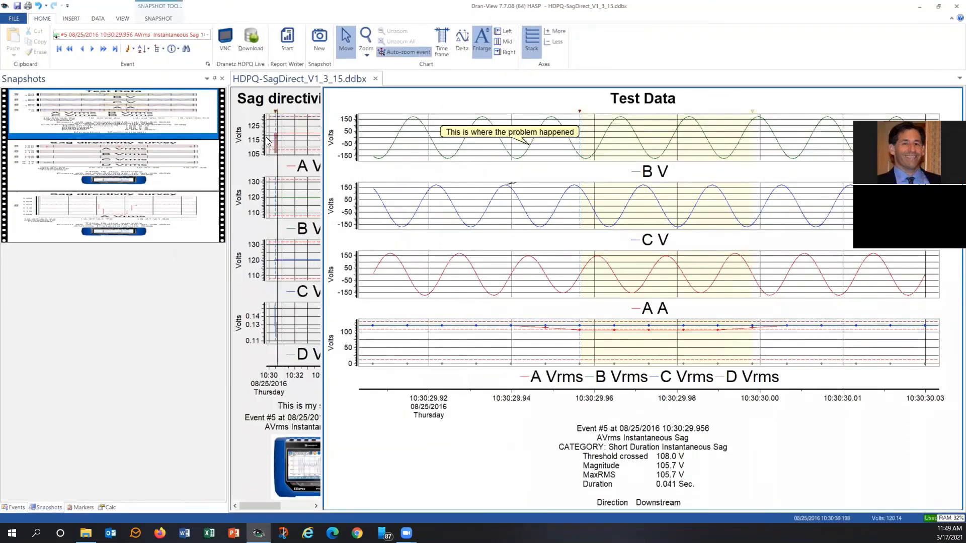
click(140, 216)
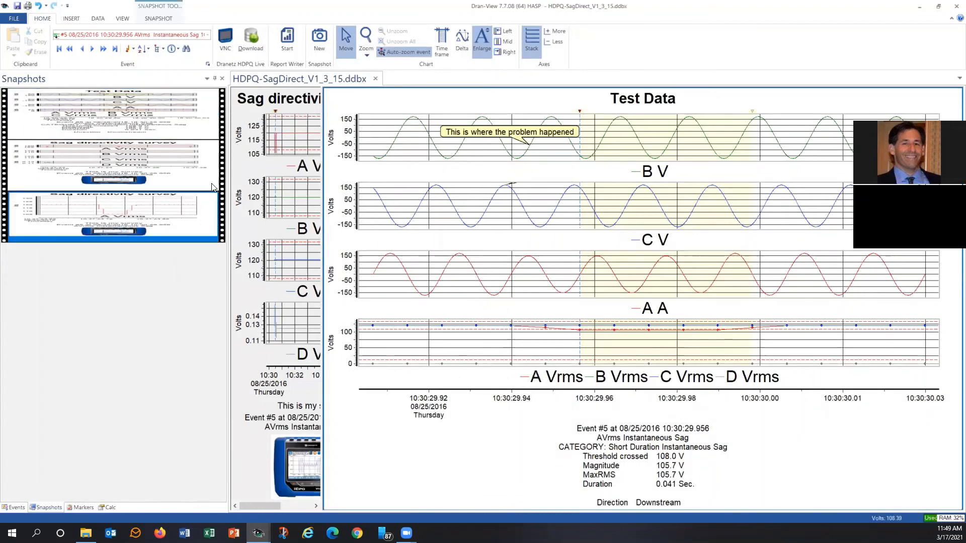
double_click(140, 217)
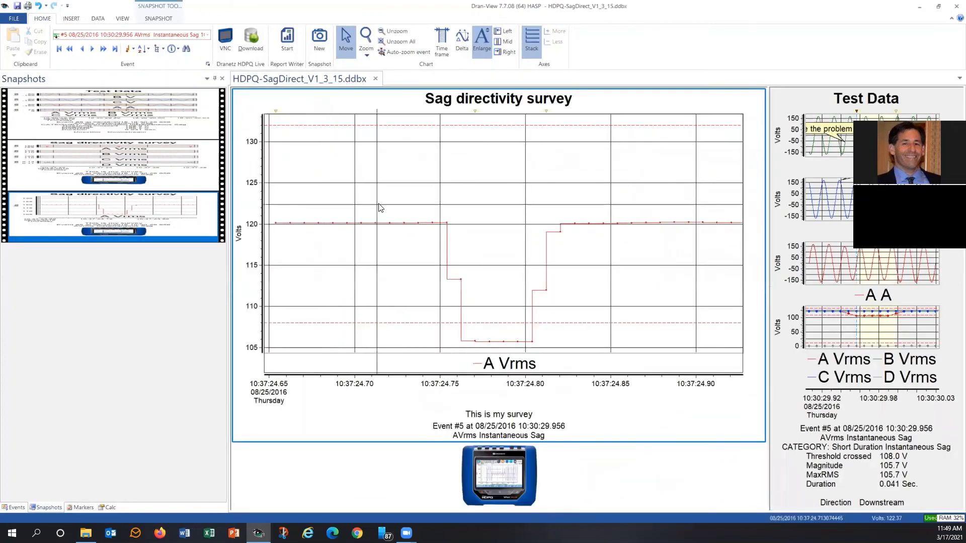